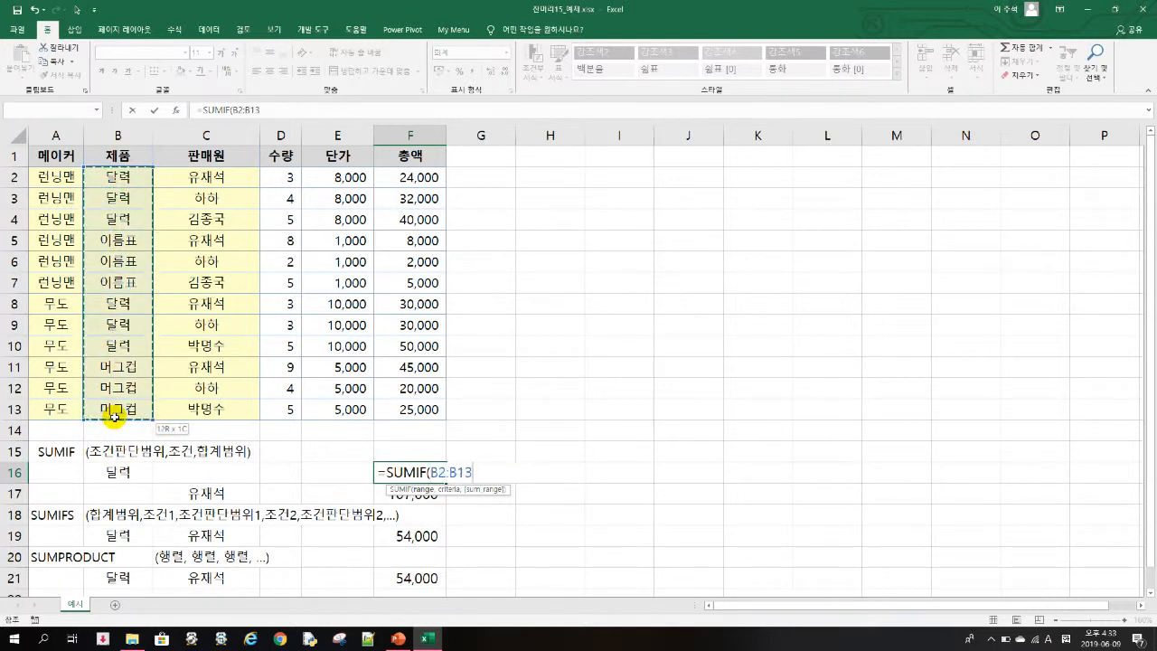
- Complete the SUMIF formula in F16 as =SUMIF(B2:B13,B16,F2:F13) to total the amounts for the product in B16
{"action": "type", "text": ","}
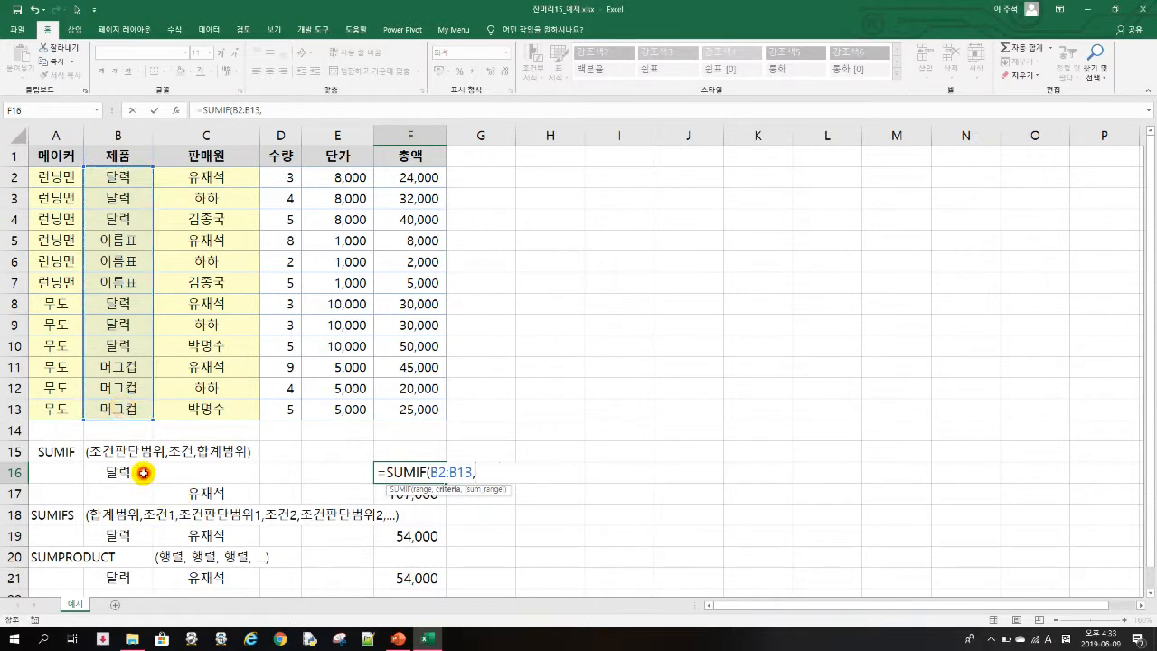
{"action": "left_click", "coordinate": [142, 473]}
{"action": "type", "text": ","}
{"action": "left_click_drag", "start_coordinate": [425, 178], "coordinate": [405, 407]}
{"action": "type", "text": ")"}
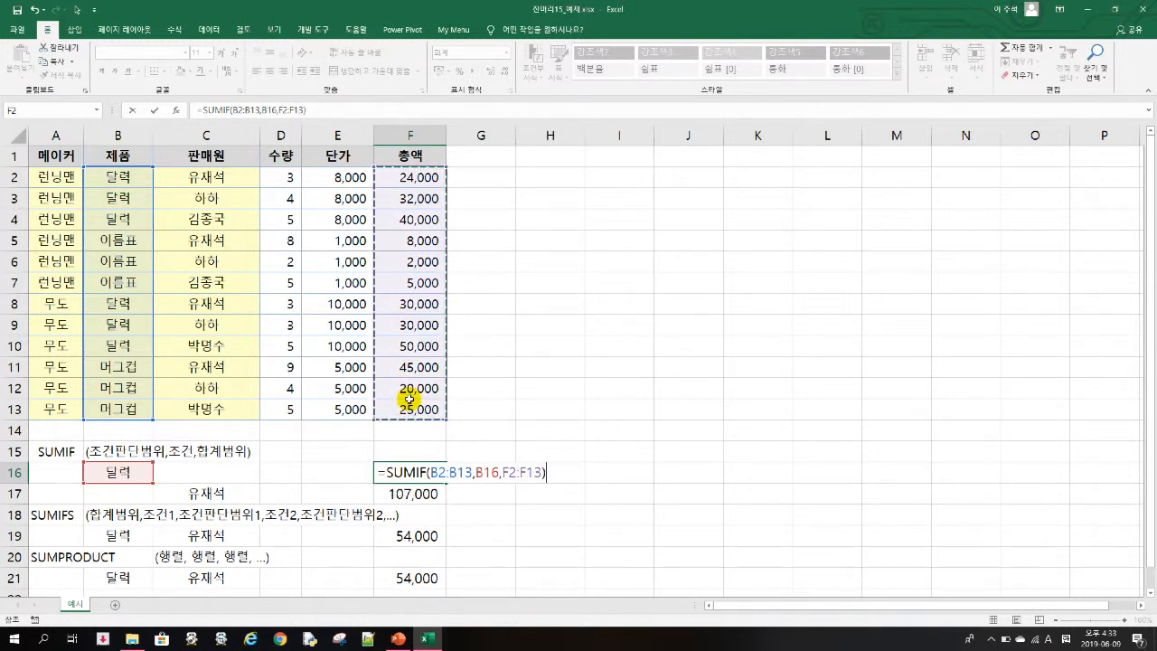
{"action": "key", "text": "Return"}
{"action": "left_click", "coordinate": [421, 470]}
- Enter the manual cross-check formula =SUM(F2:F4)+SUM(F8:F10) in G15
{"action": "left_click", "coordinate": [498, 450]}
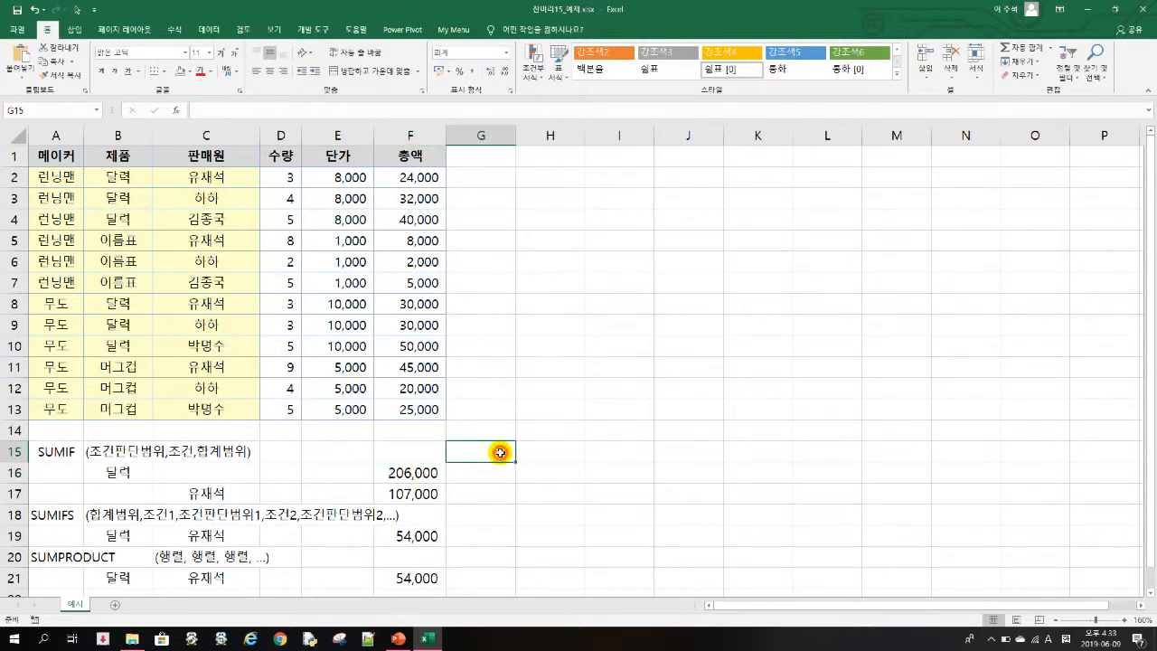
{"action": "type", "text": "="}
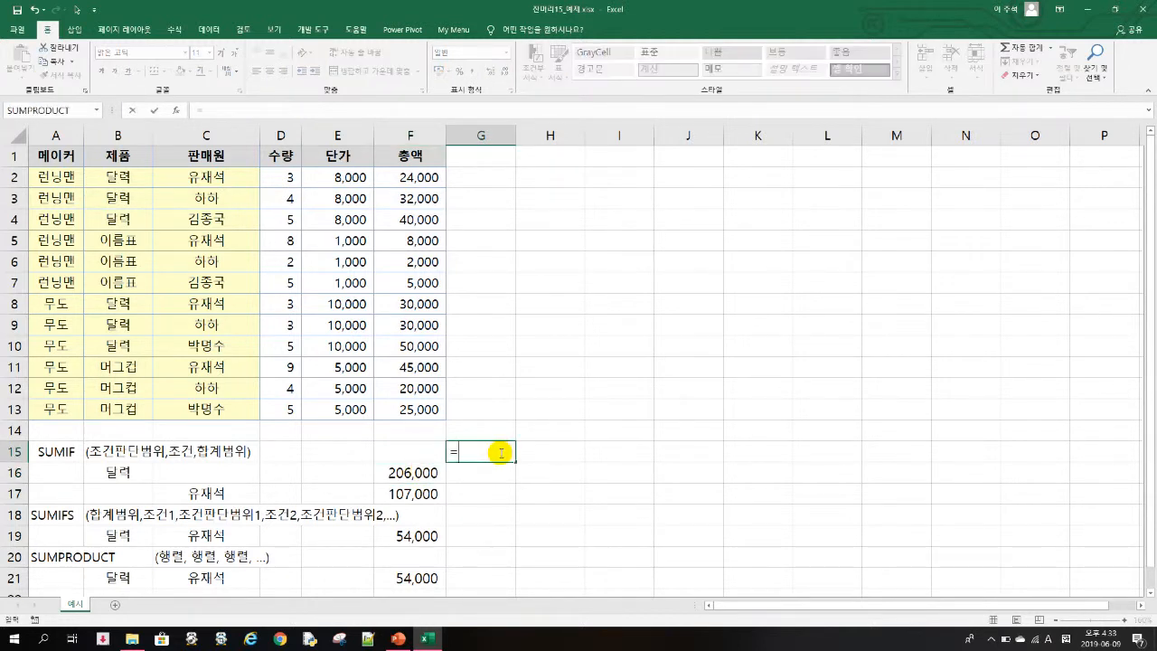
{"action": "type", "text": "SUM"}
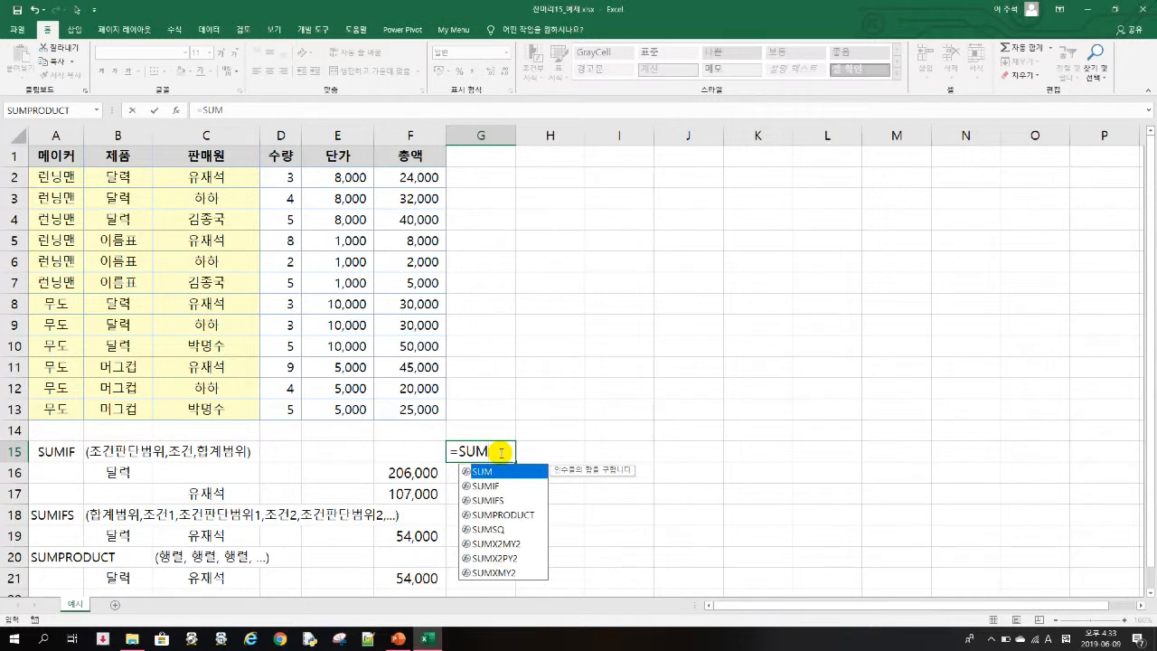
{"action": "type", "text": "("}
{"action": "left_click", "coordinate": [406, 180]}
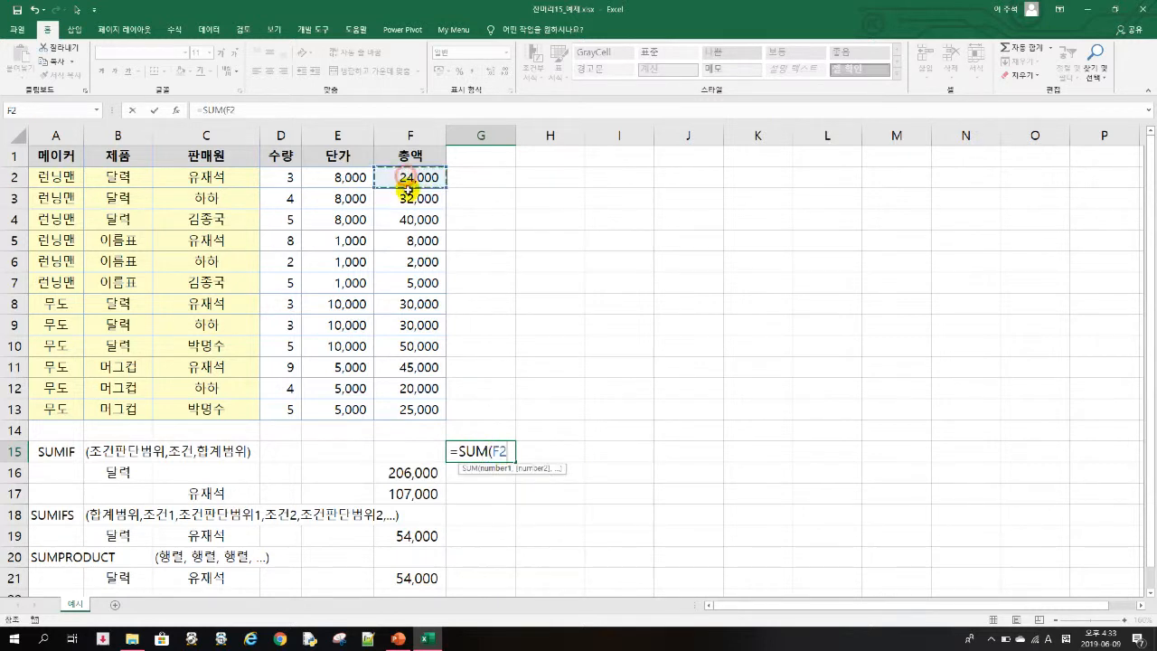
{"action": "left_click_drag", "start_coordinate": [406, 180], "coordinate": [413, 217]}
{"action": "type", "text": ")+"}
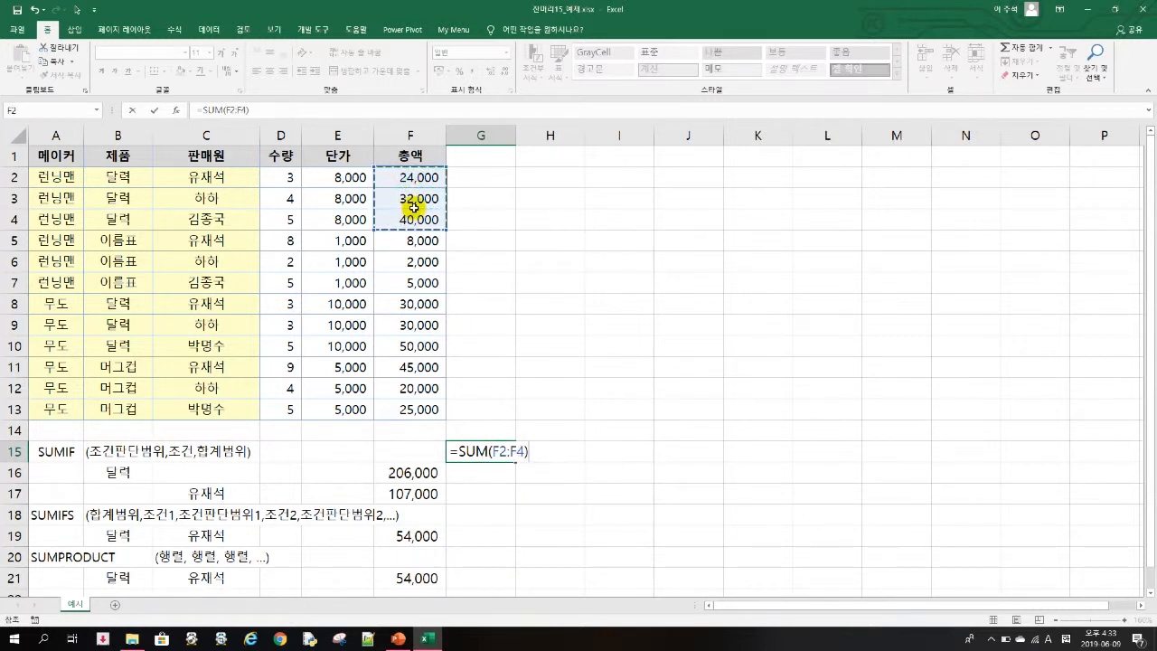
{"action": "type", "text": "SUM("}
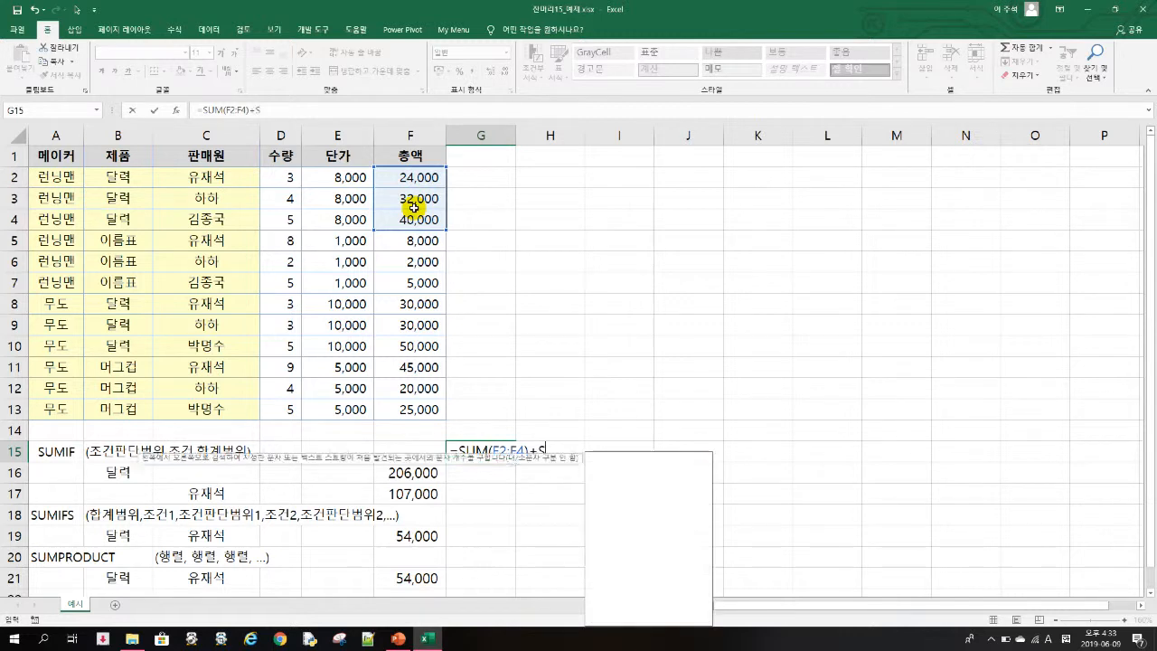
{"action": "left_click_drag", "start_coordinate": [439, 307], "coordinate": [427, 338]}
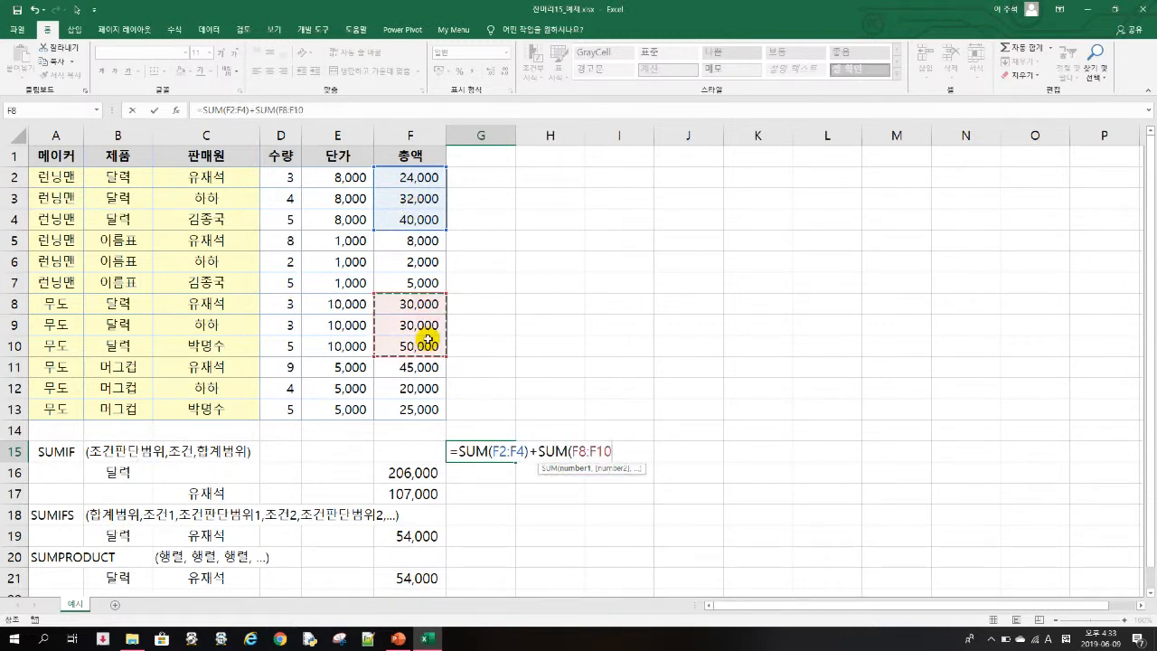
{"action": "type", "text": ")"}
{"action": "key", "text": "Return"}
- Enter =SUMIF(C2:C13,C17,F2:F13) in F17 to total the amounts for the seller in C17
{"action": "key", "text": "Down"}
{"action": "key", "text": "Left"}
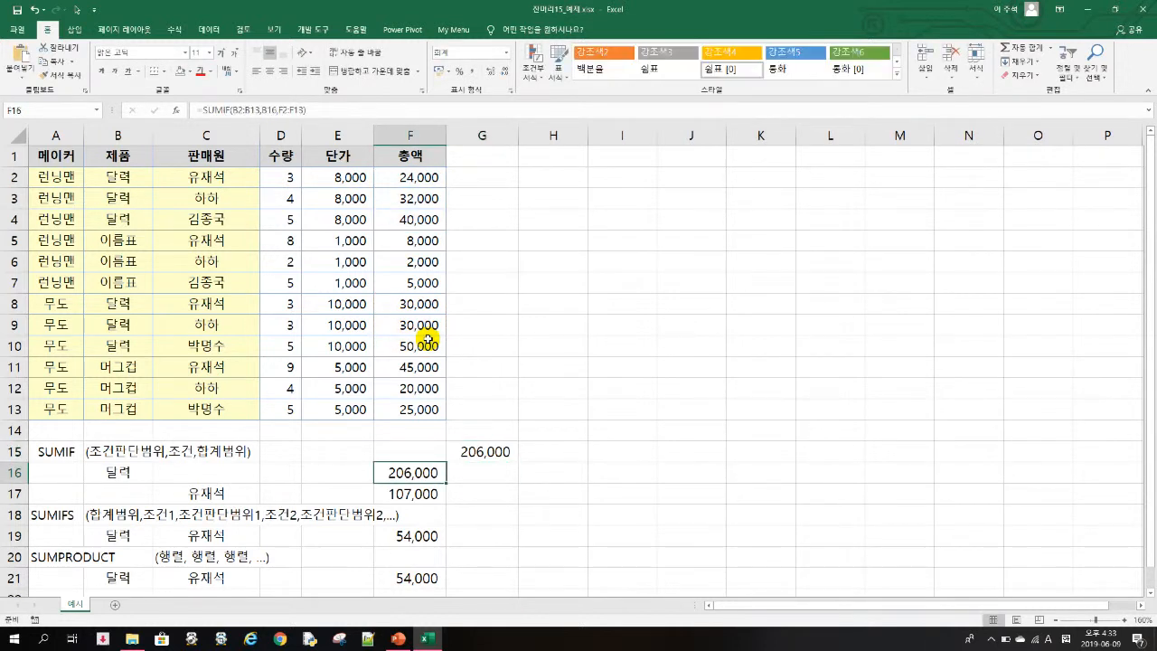
{"action": "key", "text": "Right"}
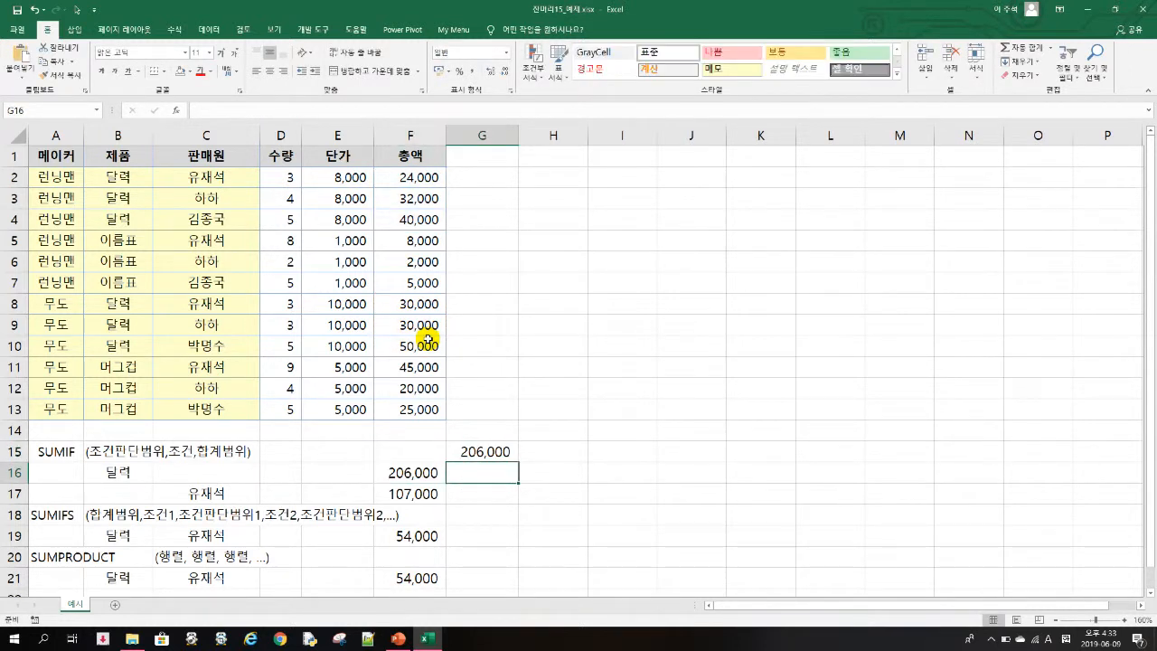
{"action": "key", "text": "Down"}
{"action": "key", "text": "Left"}
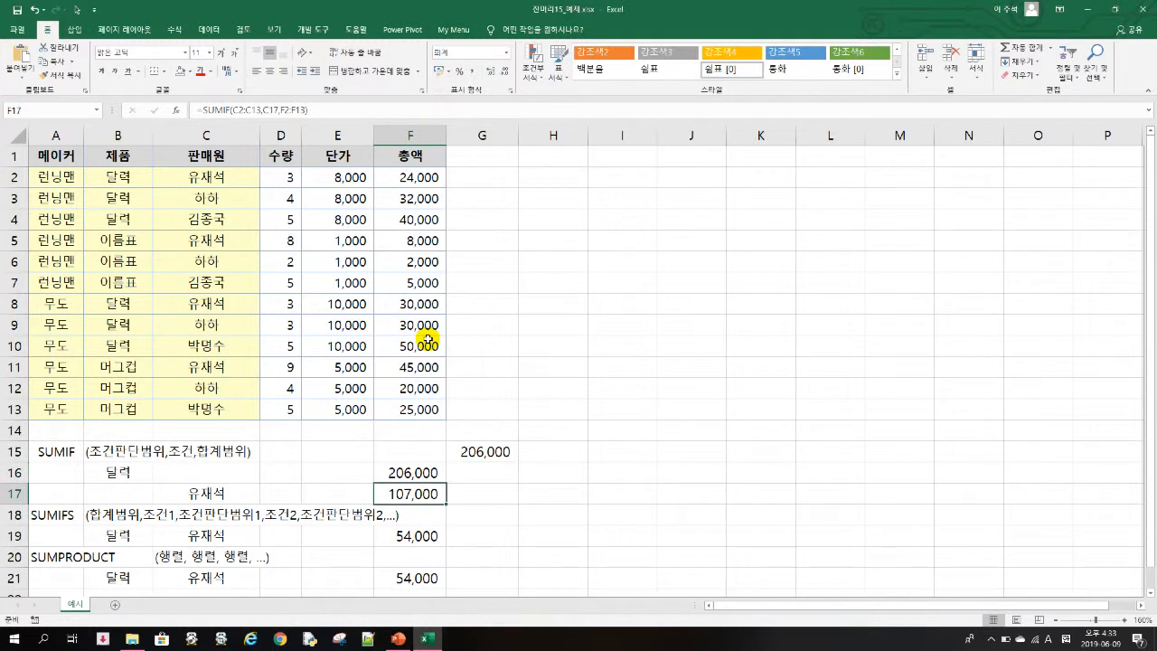
{"action": "type", "text": "="}
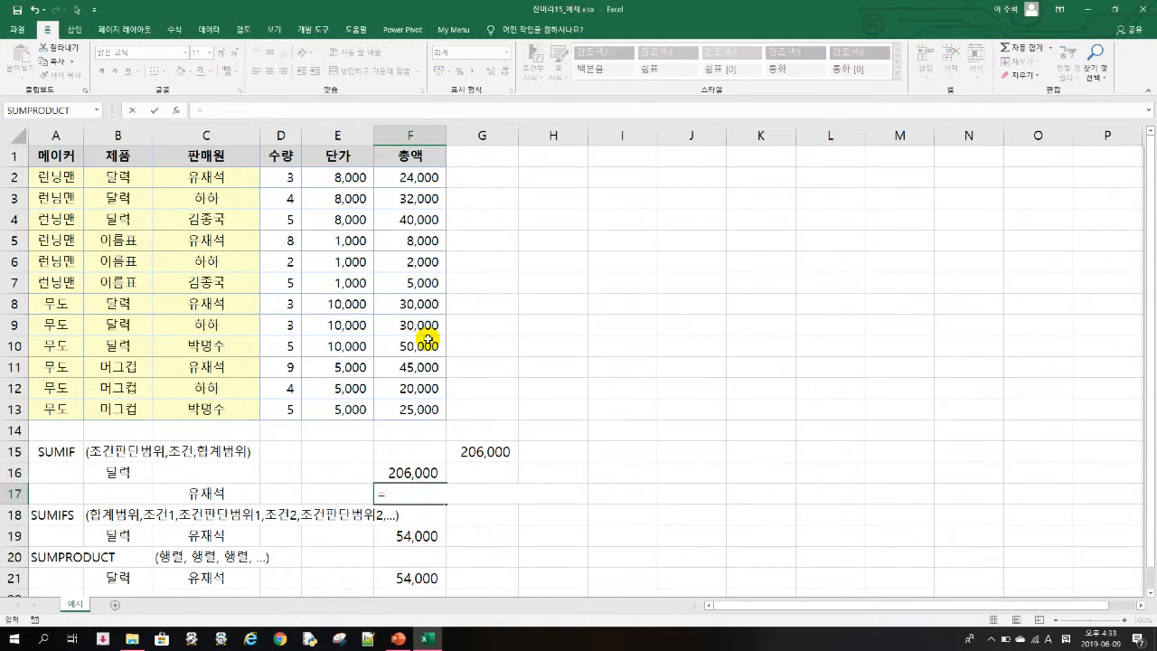
{"action": "type", "text": "SUMIF("}
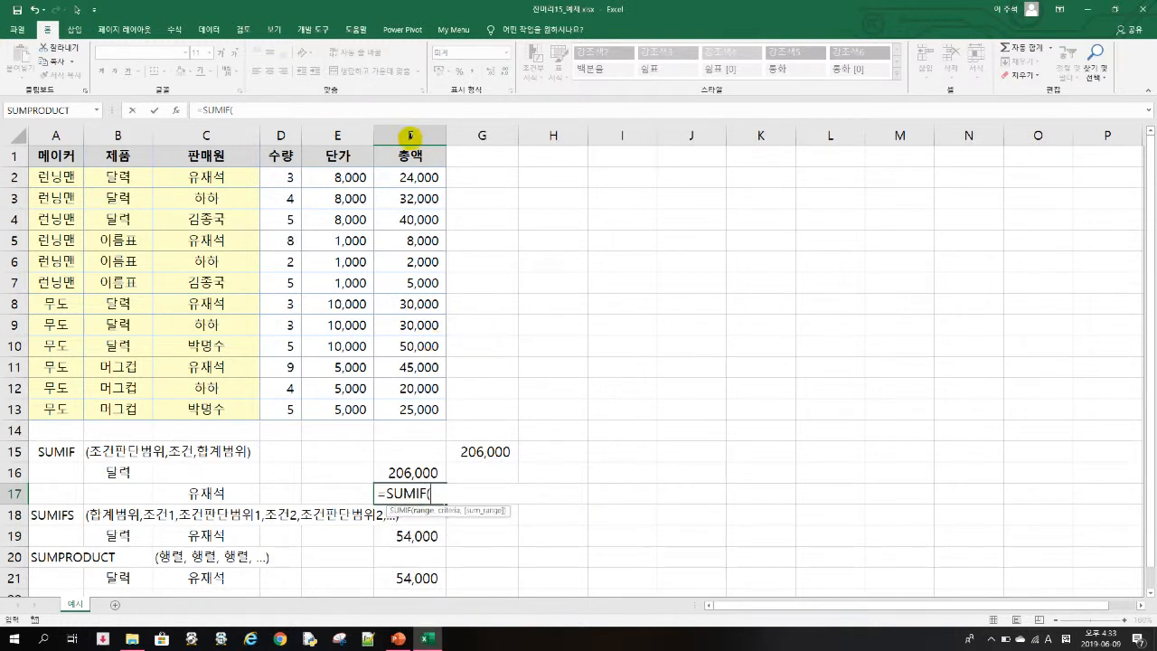
{"action": "left_click_drag", "start_coordinate": [207, 179], "coordinate": [223, 408]}
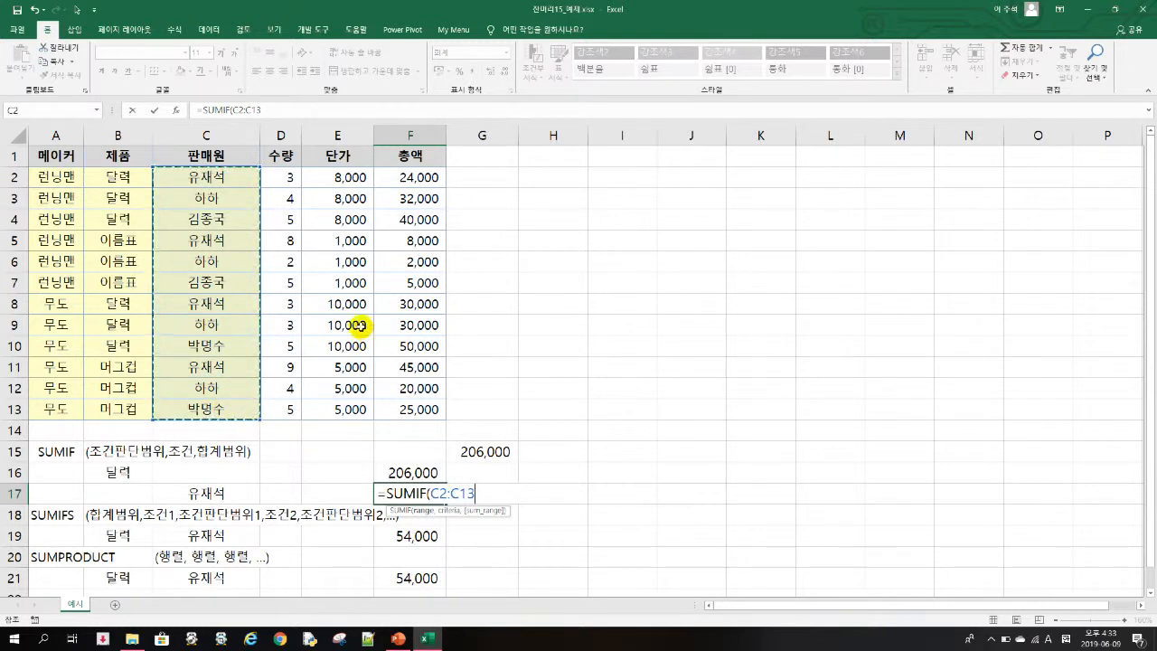
{"action": "type", "text": ","}
{"action": "key", "text": "Left"}
{"action": "key", "text": "Left"}
{"action": "key", "text": "Left"}
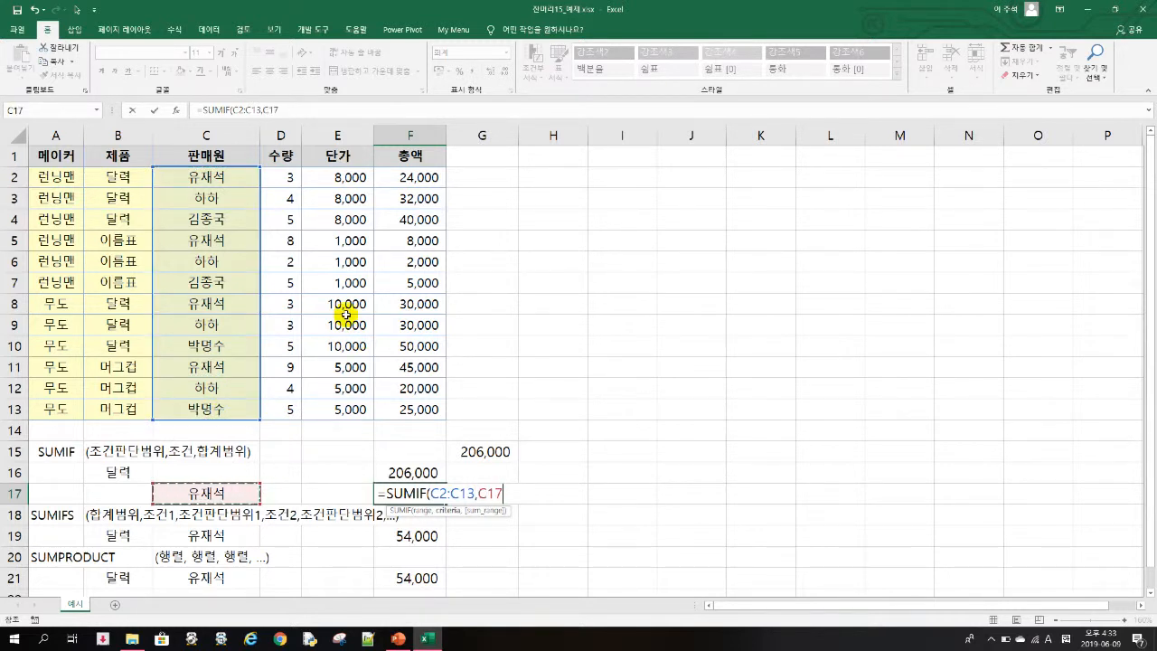
{"action": "type", "text": ","}
{"action": "left_click_drag", "start_coordinate": [431, 177], "coordinate": [410, 408]}
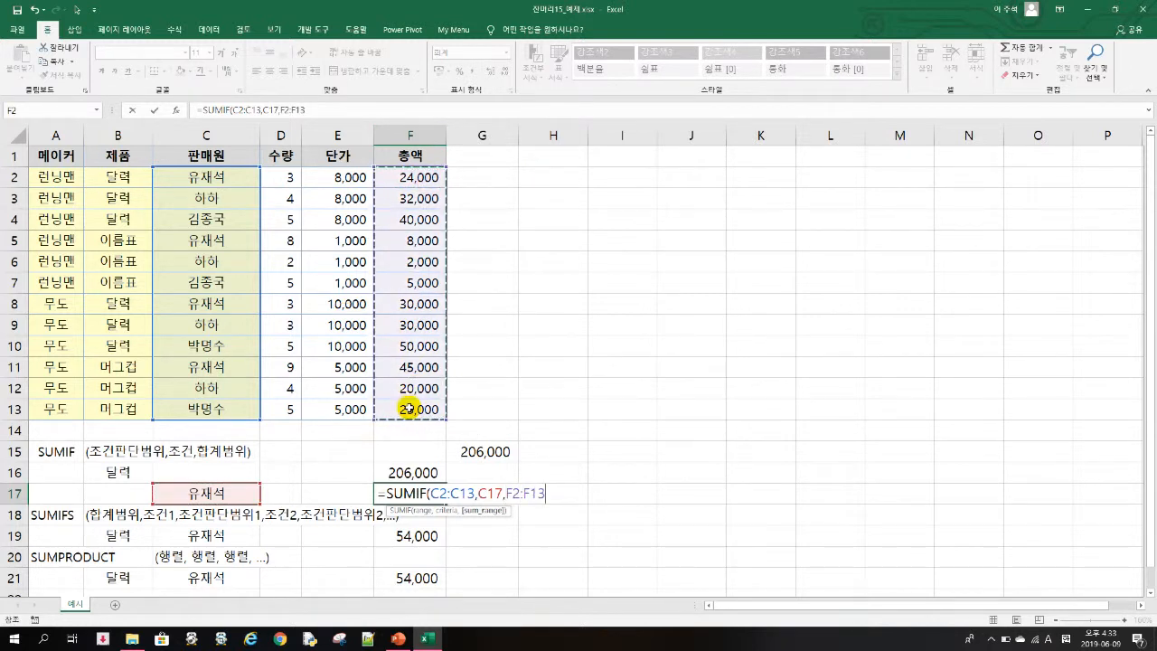
{"action": "key", "text": "ctrl+Return"}
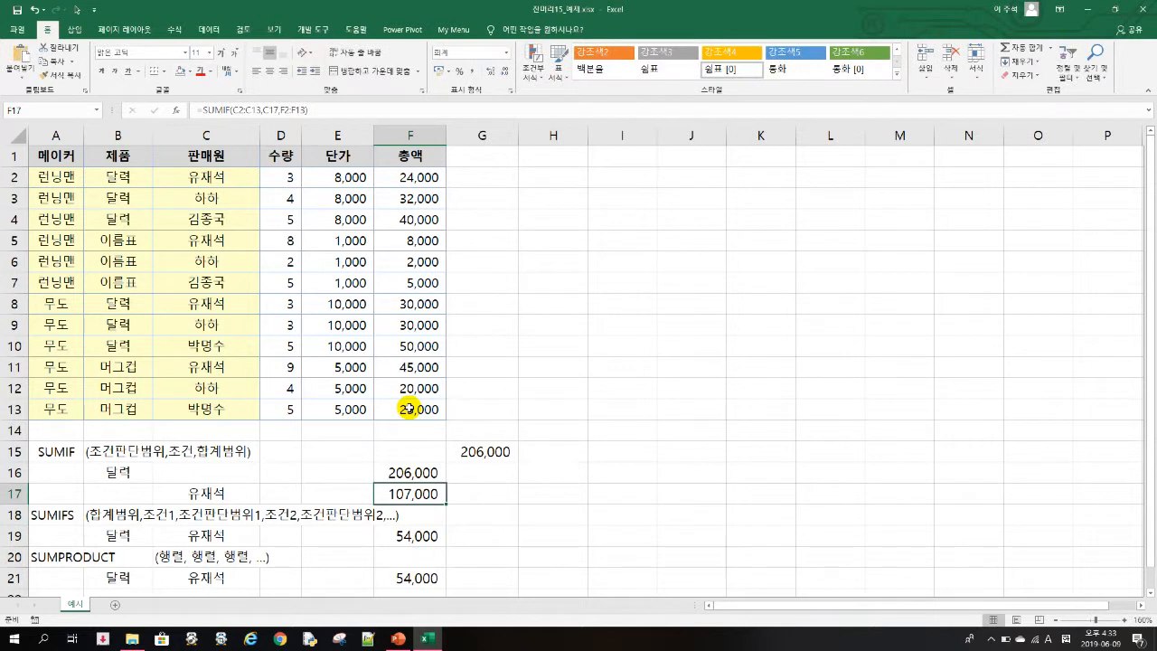
- Review the existing SUMIFS formula in F19 without changing it
{"action": "key", "text": "Right"}
{"action": "key", "text": "Left"}
{"action": "key", "text": "Down"}
{"action": "key", "text": "Up"}
{"action": "key", "text": "Down"}
{"action": "key", "text": "Down"}
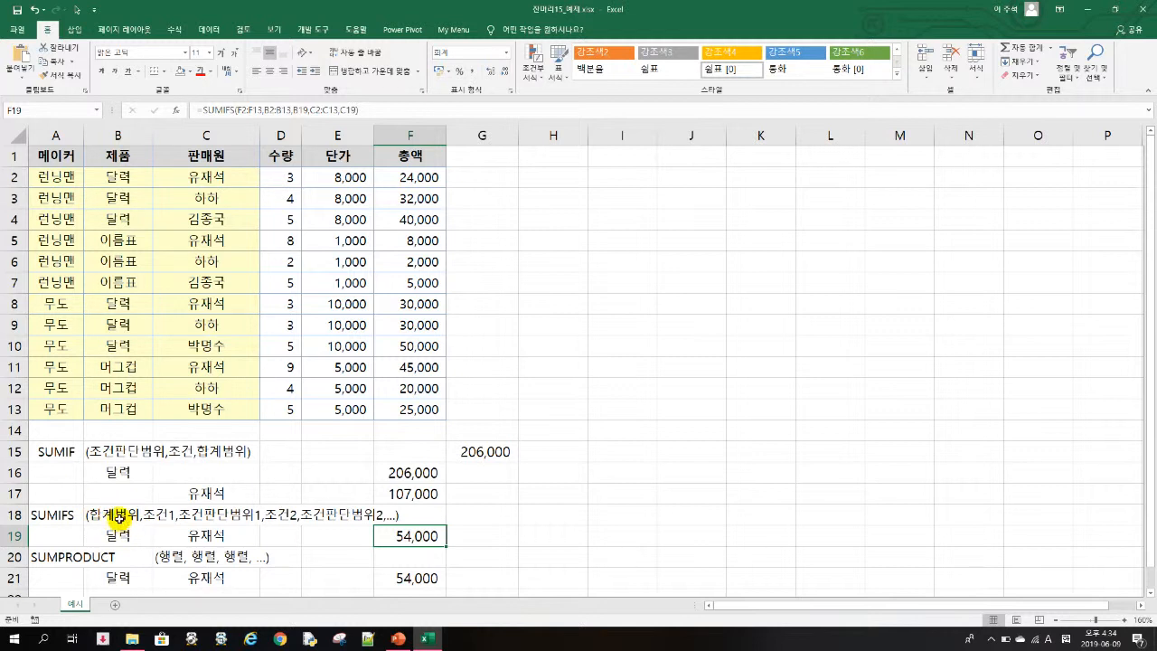
{"action": "double_click", "coordinate": [397, 538]}
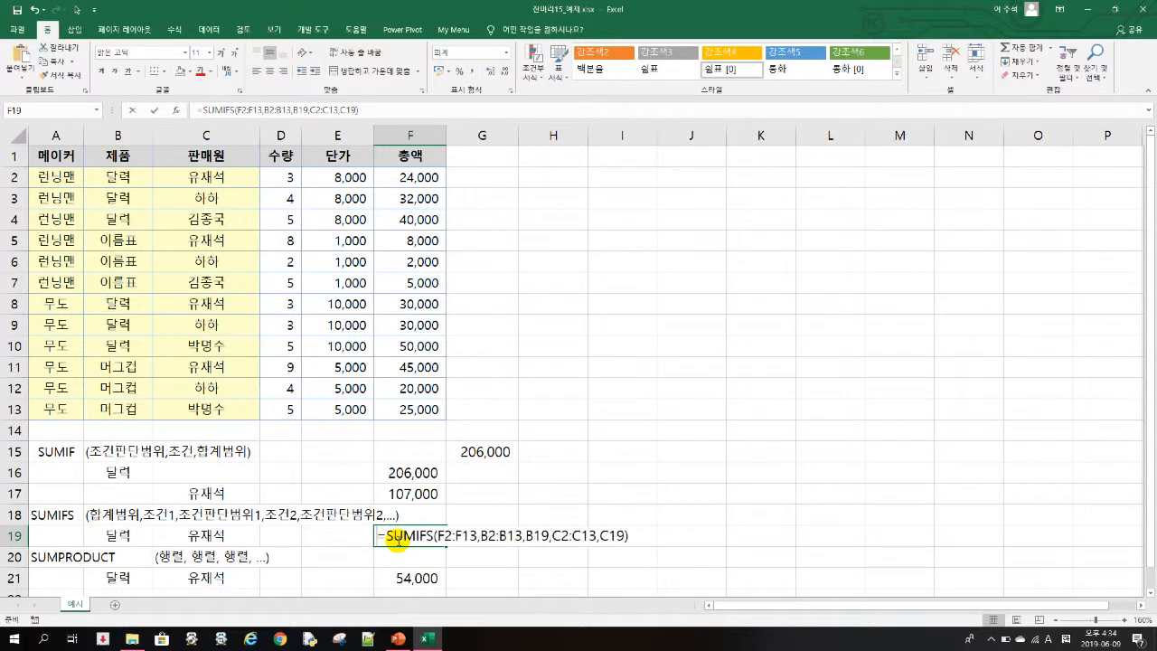
{"action": "key", "text": "Escape"}
- Enter =SUMIFS(F2:F13,B2:B13,B19,C2:C13,C19) in F19 to total amounts matching both the product and the seller
{"action": "type", "text": "=SUMIFS("}
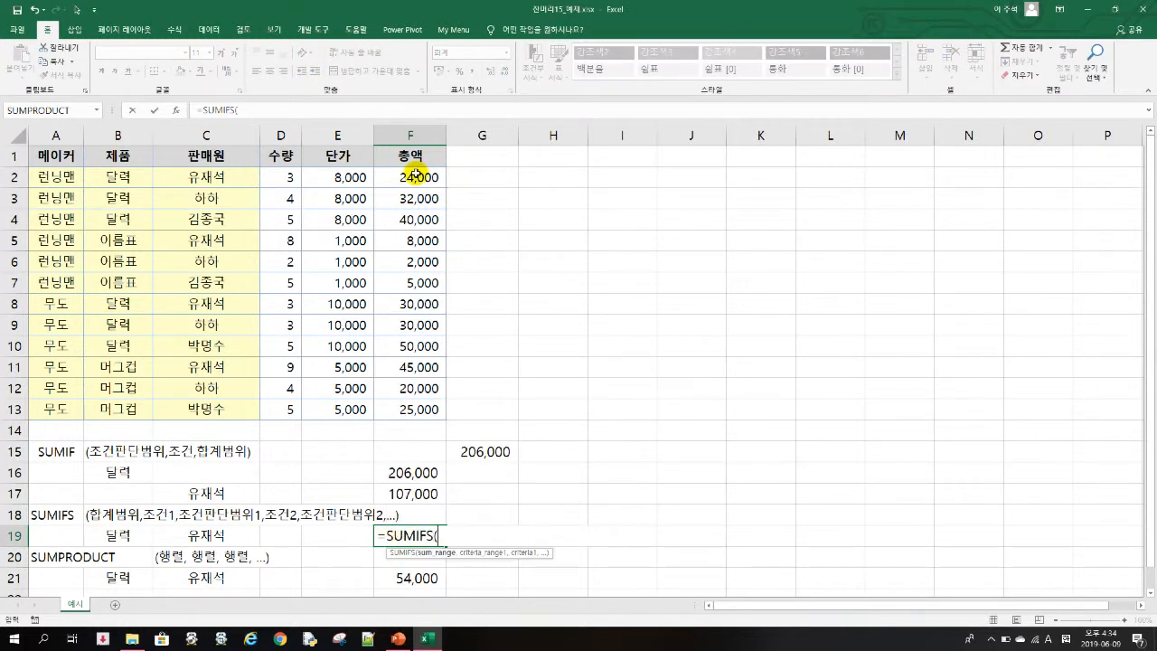
{"action": "left_click_drag", "start_coordinate": [415, 175], "coordinate": [417, 398]}
{"action": "type", "text": ","}
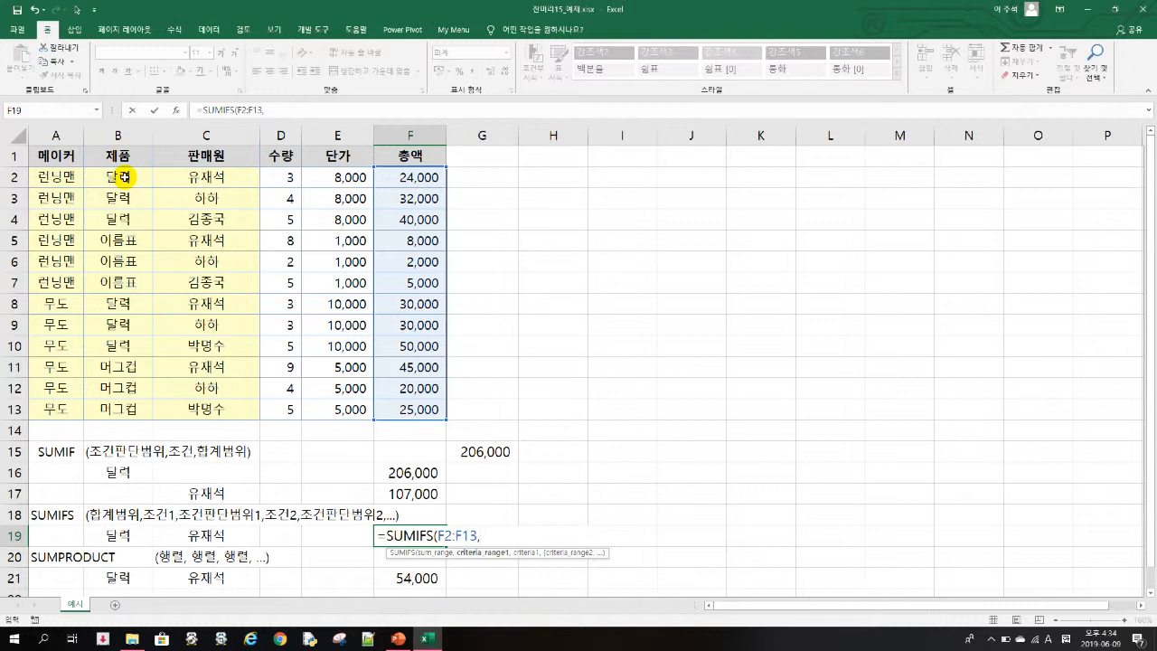
{"action": "left_click_drag", "start_coordinate": [124, 176], "coordinate": [140, 408]}
{"action": "type", "text": ","}
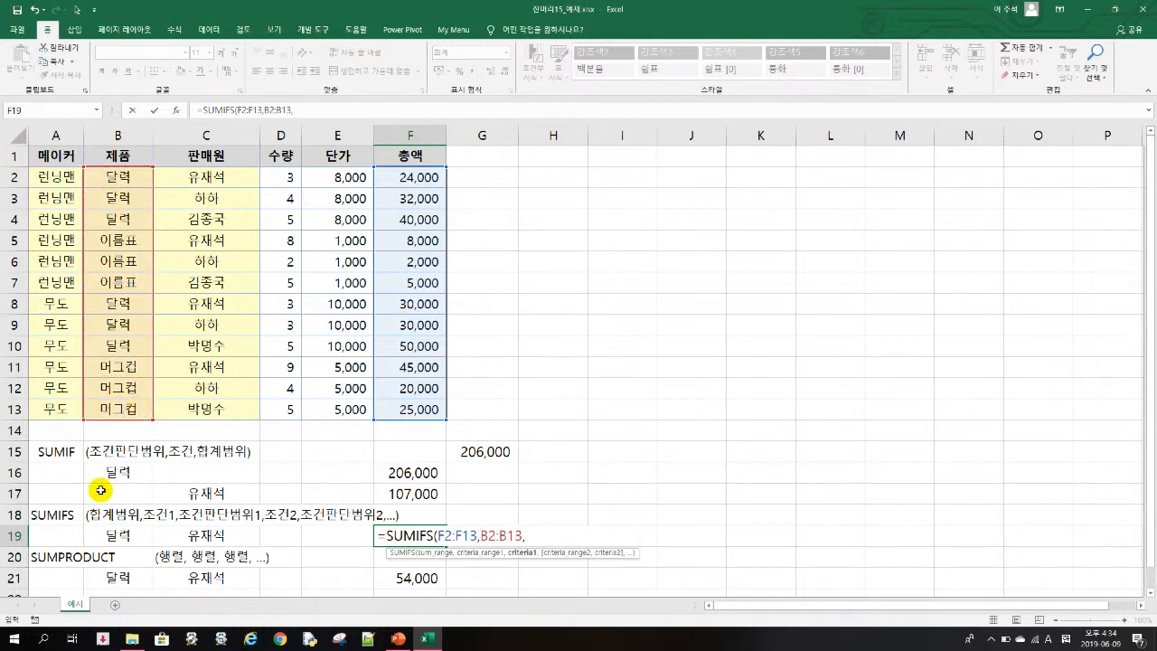
{"action": "left_click", "coordinate": [124, 535]}
{"action": "type", "text": ","}
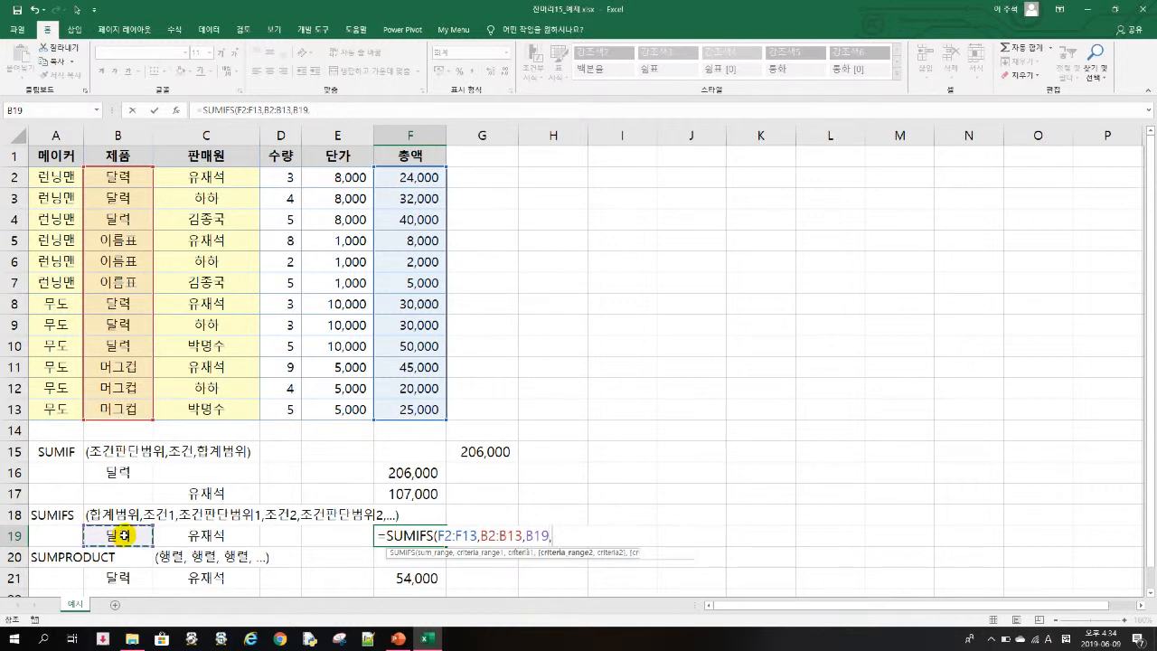
{"action": "left_click_drag", "start_coordinate": [233, 176], "coordinate": [217, 420]}
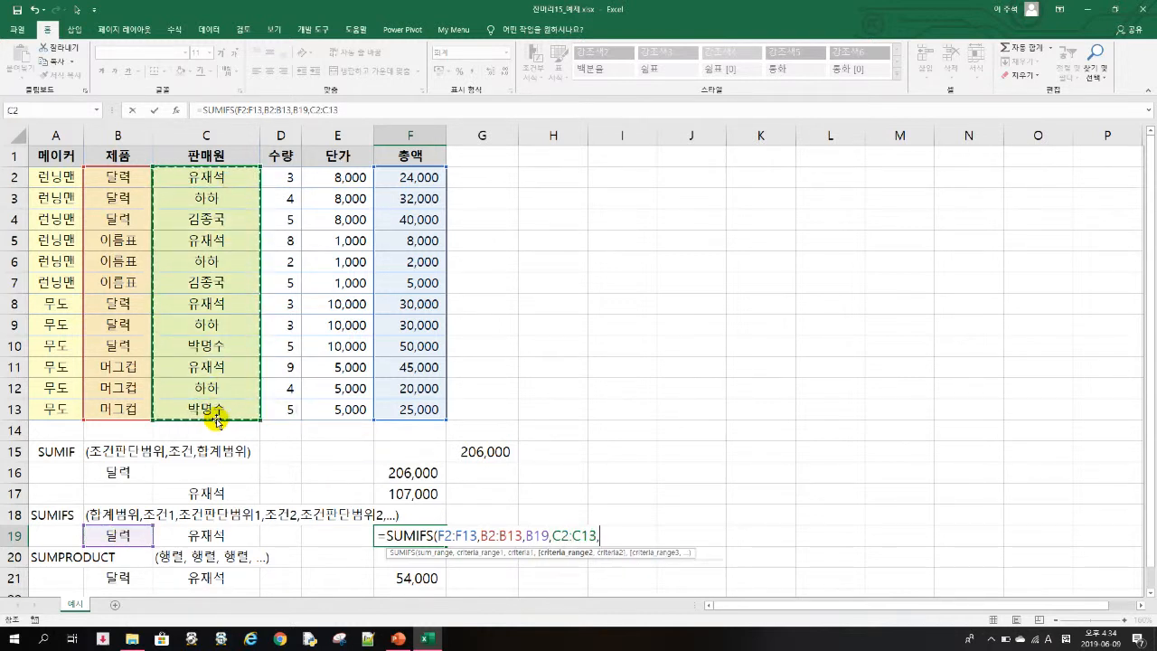
{"action": "left_click", "coordinate": [238, 537]}
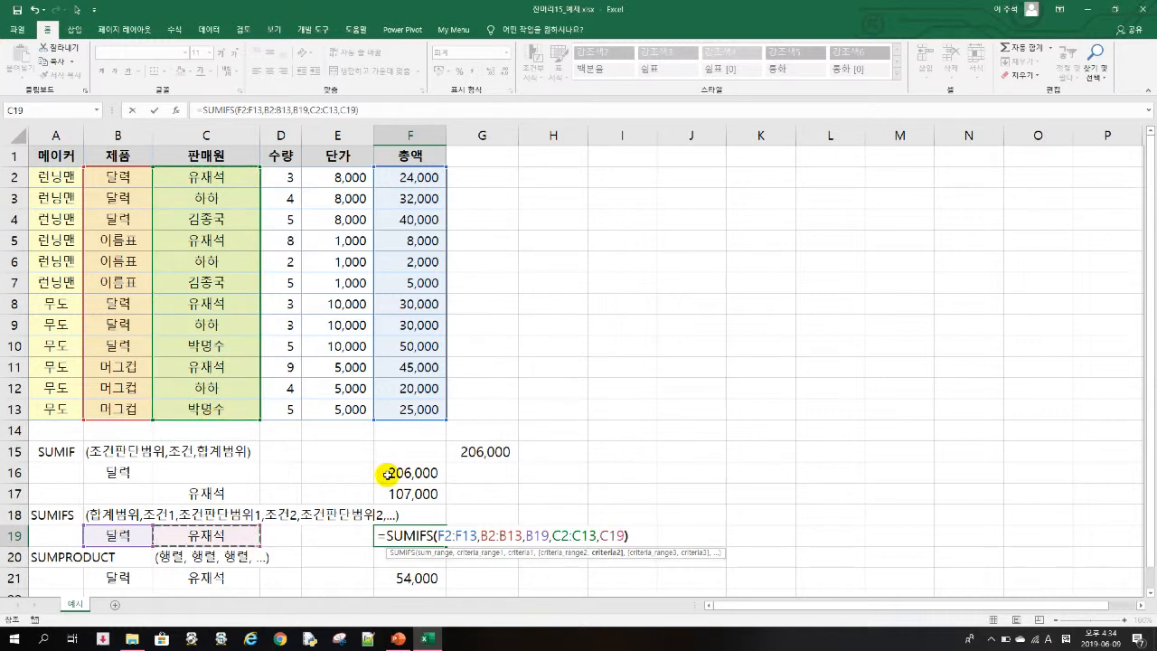
{"action": "type", "text": ")"}
{"action": "key", "text": "Return"}
{"action": "key", "text": "Up"}
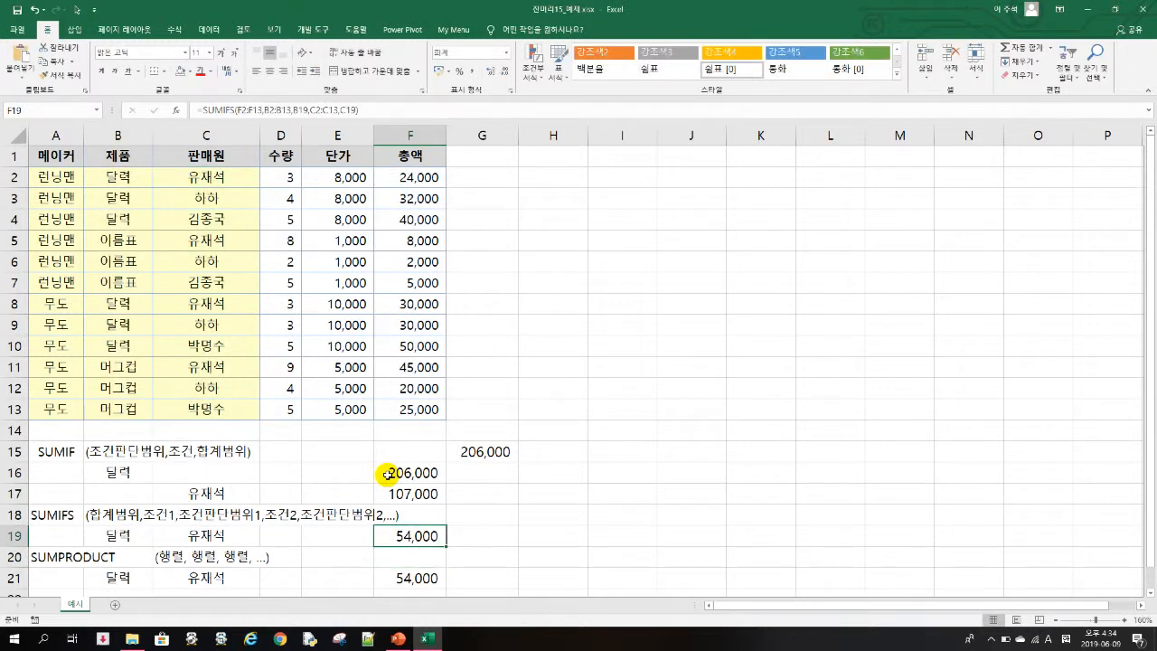
- Enter =F2+F8 in G19 as a manual check of the SUMIFS total, and clear the cell again
{"action": "key", "text": "Right"}
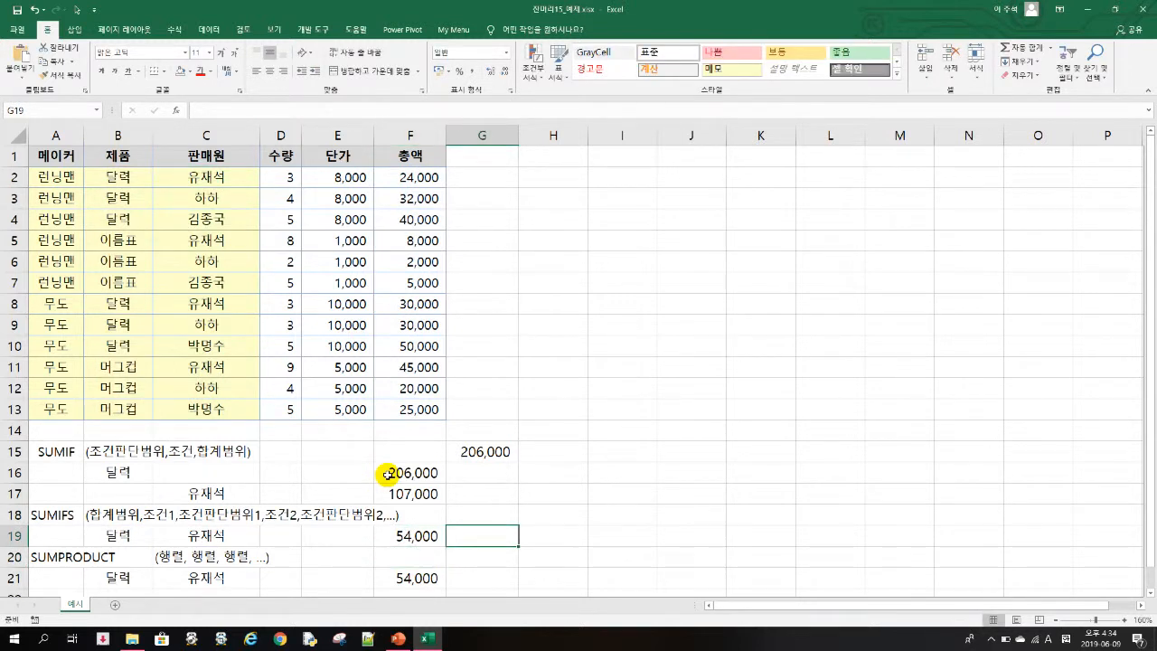
{"action": "type", "text": "="}
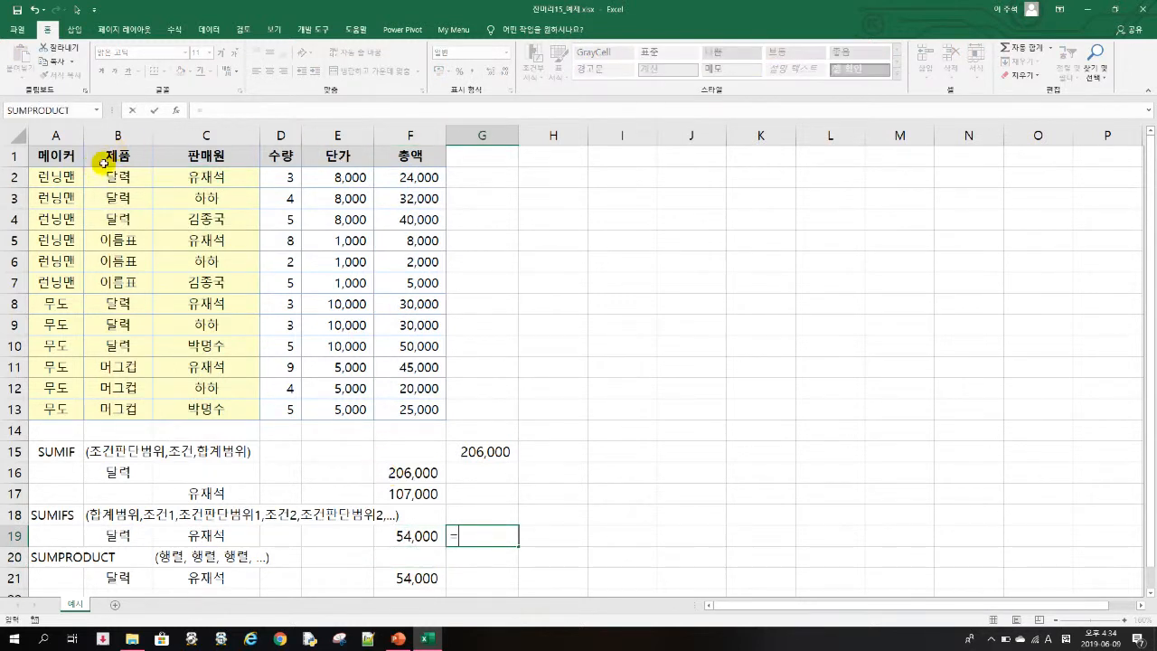
{"action": "left_click", "coordinate": [411, 178]}
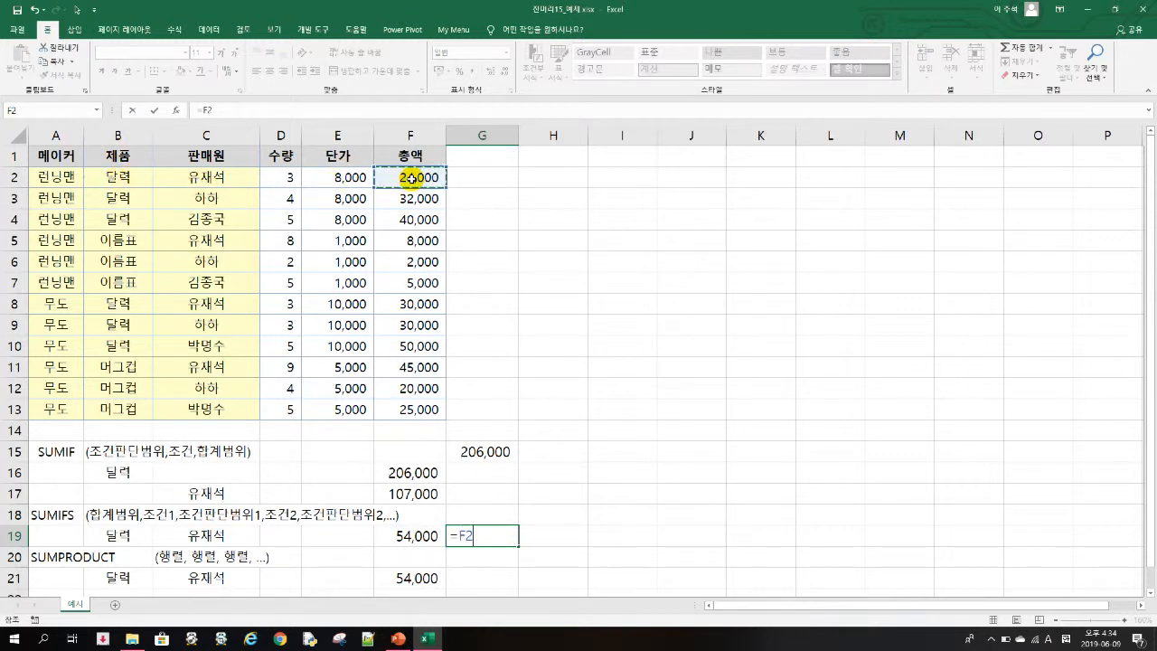
{"action": "type", "text": "+"}
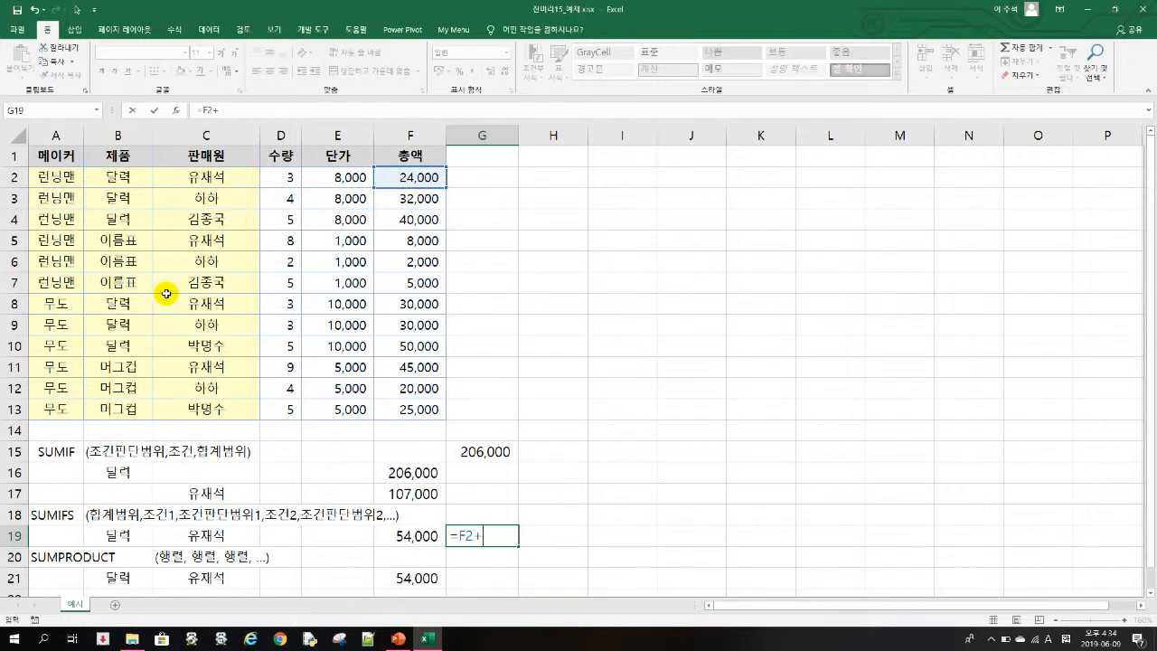
{"action": "left_click", "coordinate": [430, 300]}
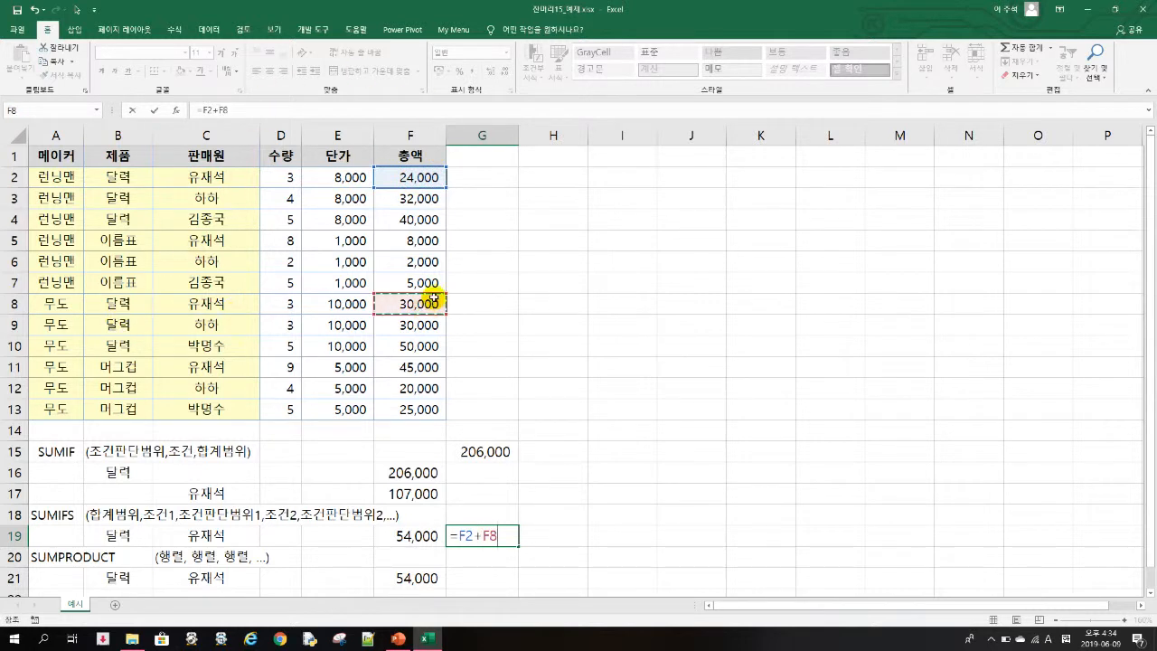
{"action": "key", "text": "Return"}
{"action": "key", "text": "Up"}
{"action": "key", "text": "Left"}
{"action": "key", "text": "Right"}
- Change the seller criterion in C19 to 하하
{"action": "key", "text": "Left"}
{"action": "key", "text": "Left"}
{"action": "key", "text": "Left"}
{"action": "key", "text": "Left"}
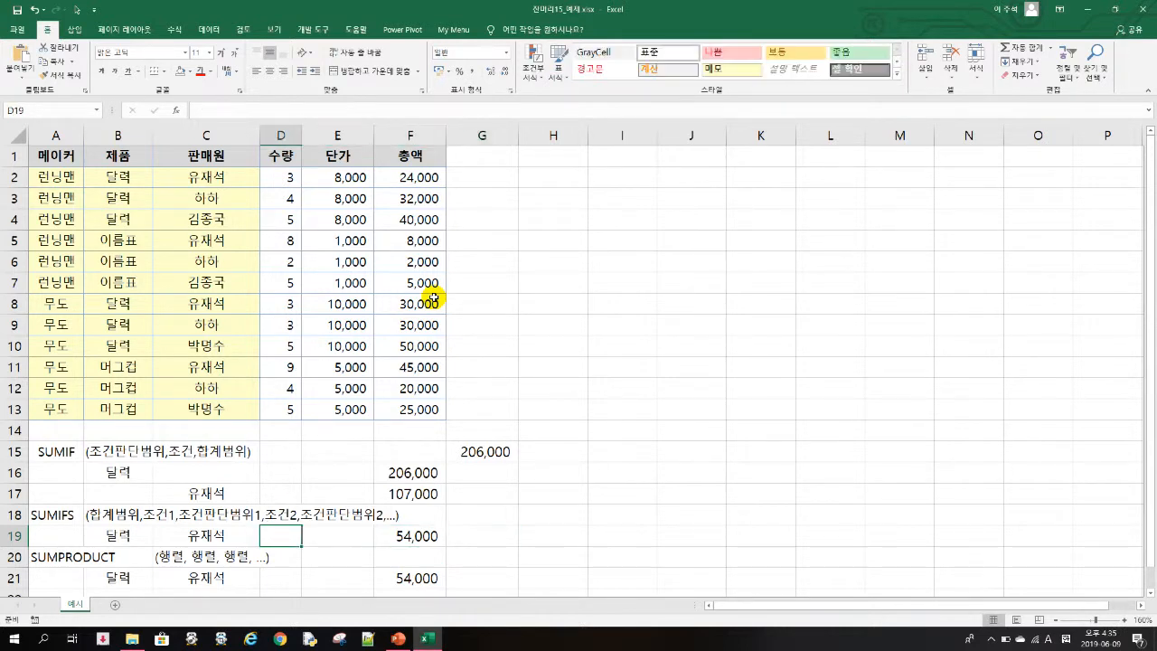
{"action": "type", "text": "GKG"}
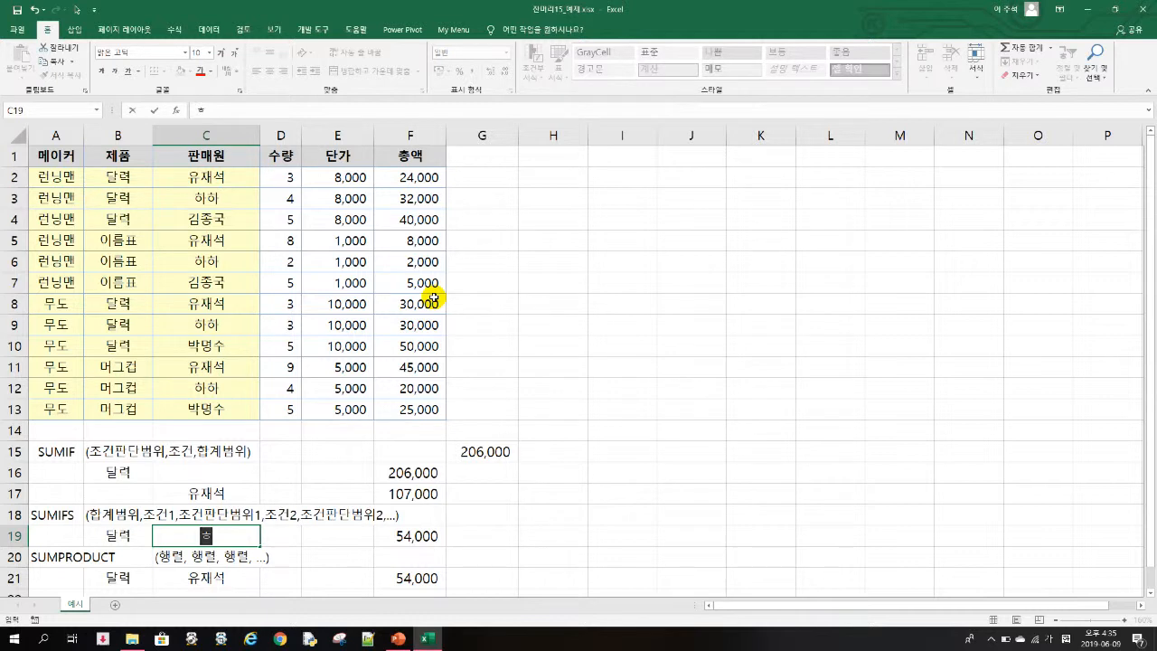
{"action": "type", "text": "k"}
{"action": "key", "text": "Return"}
{"action": "key", "text": "Up"}
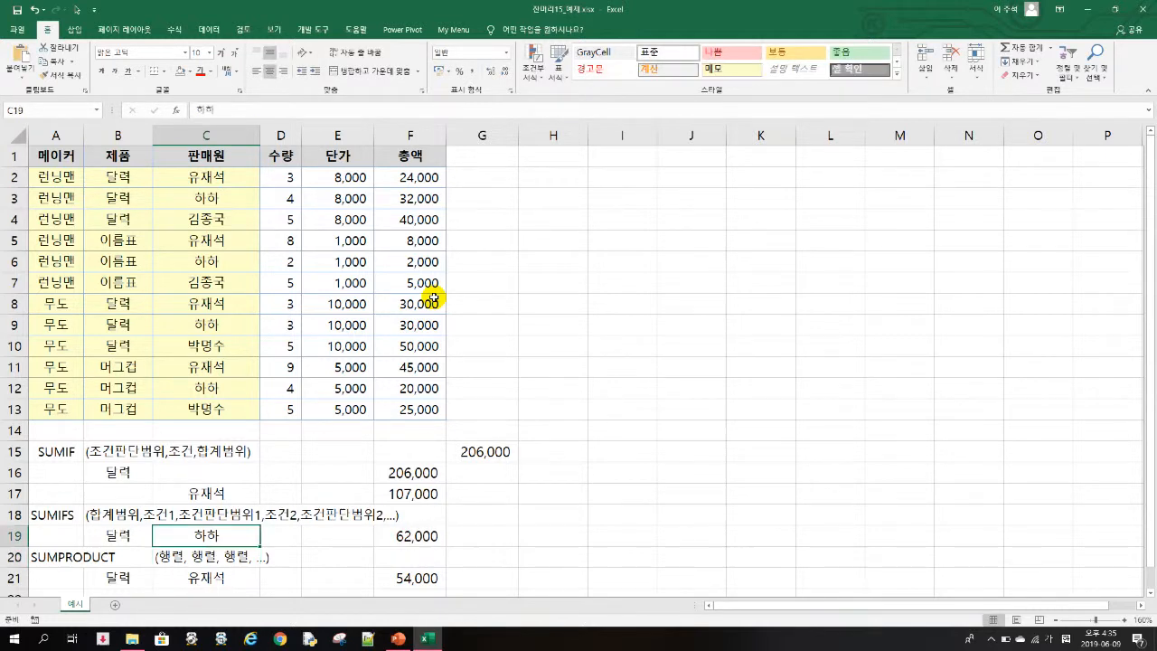
- Change the seller criterion in C19 back to 유재석
{"action": "type", "text": "db"}
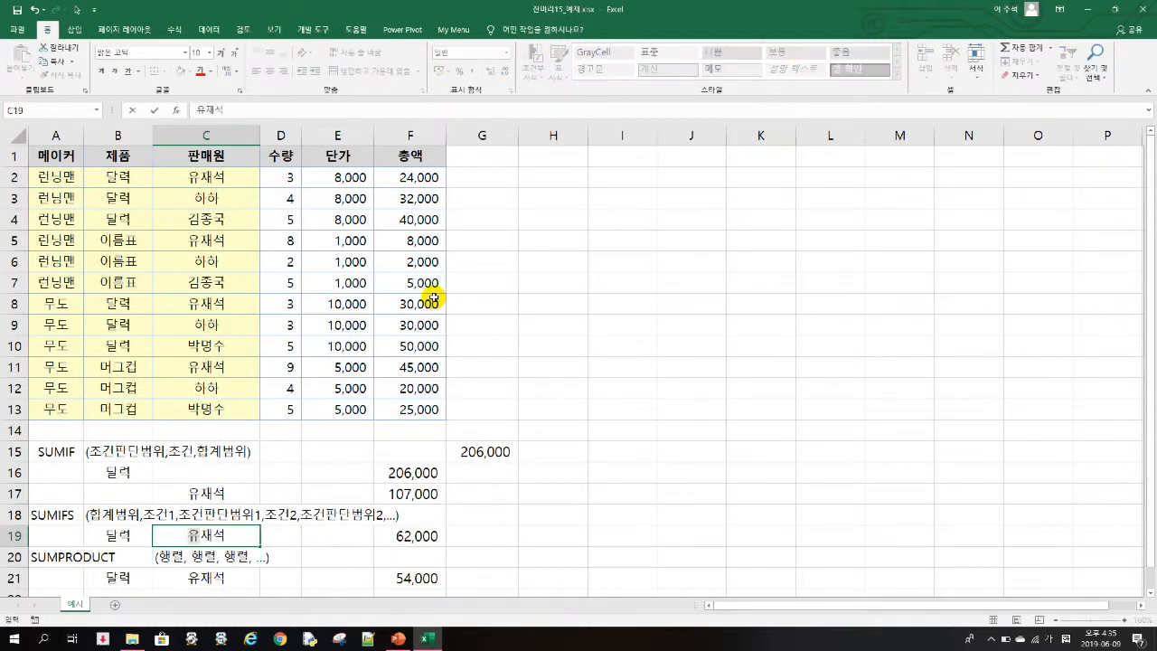
{"action": "key", "text": "Return"}
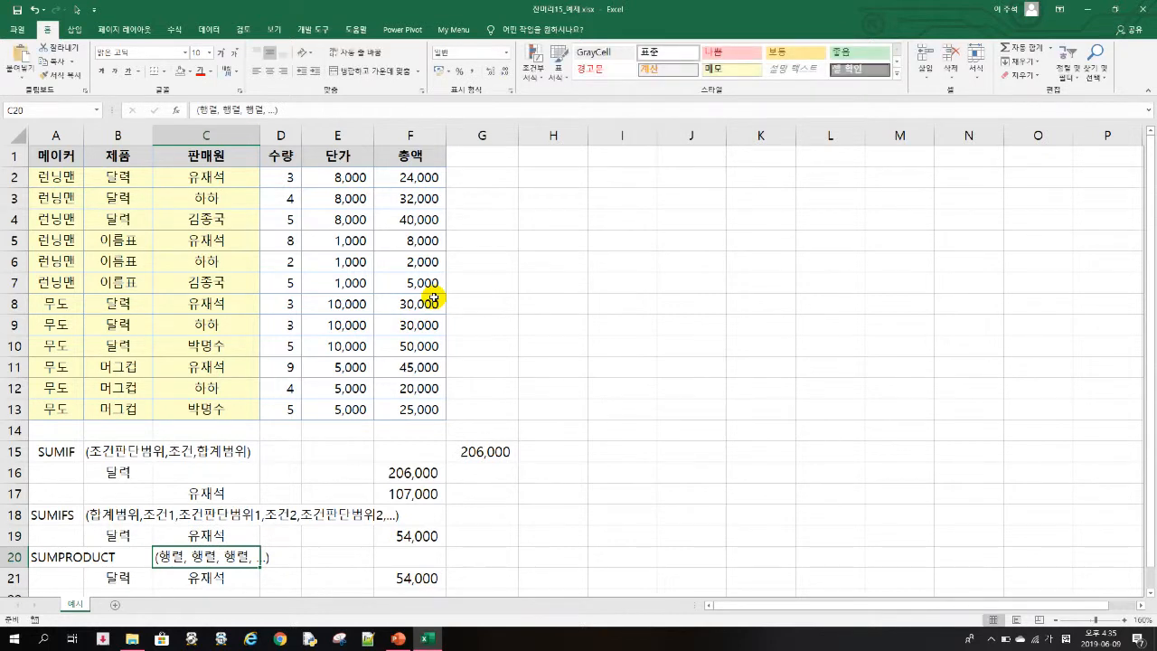
- Review the existing SUMPRODUCT formula in F21 and the product range B2:B13 that it tests
{"action": "key", "text": "Down"}
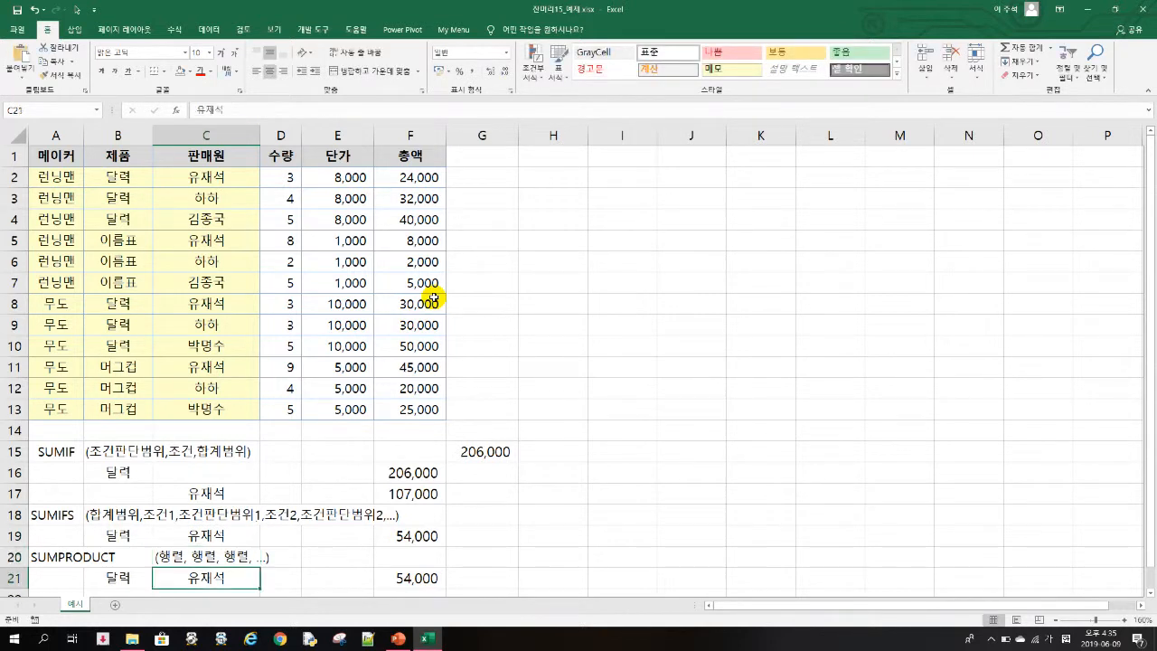
{"action": "key", "text": "Right"}
{"action": "key", "text": "Right"}
{"action": "key", "text": "Right"}
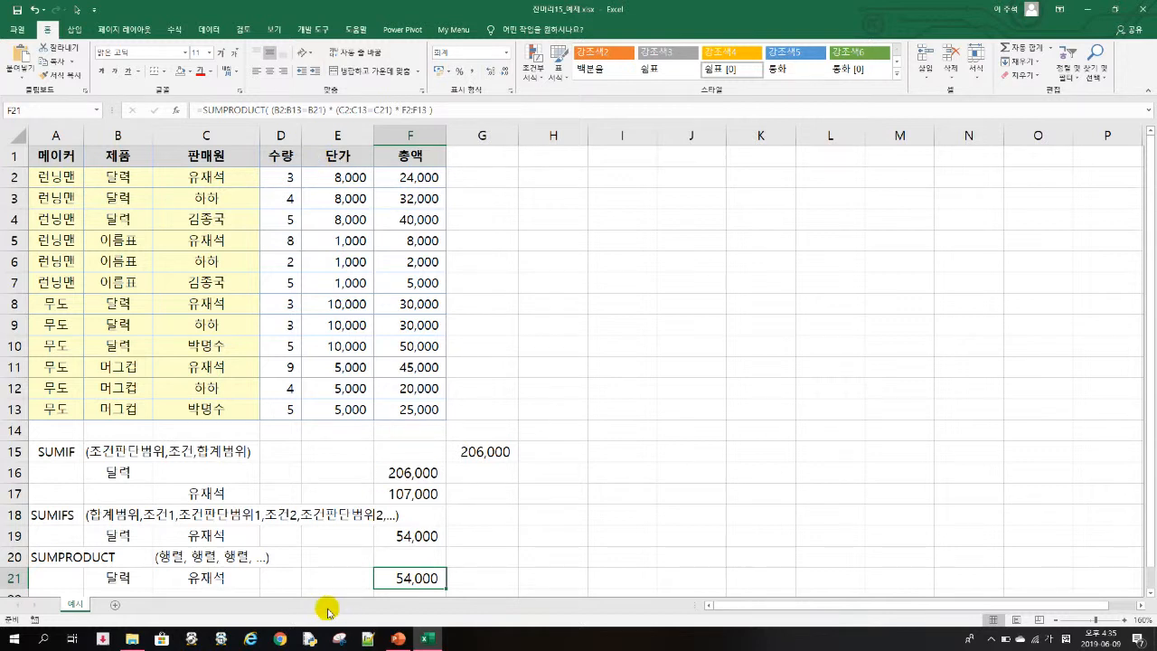
{"action": "left_click", "coordinate": [119, 177]}
{"action": "left_click_drag", "start_coordinate": [119, 177], "coordinate": [121, 410]}
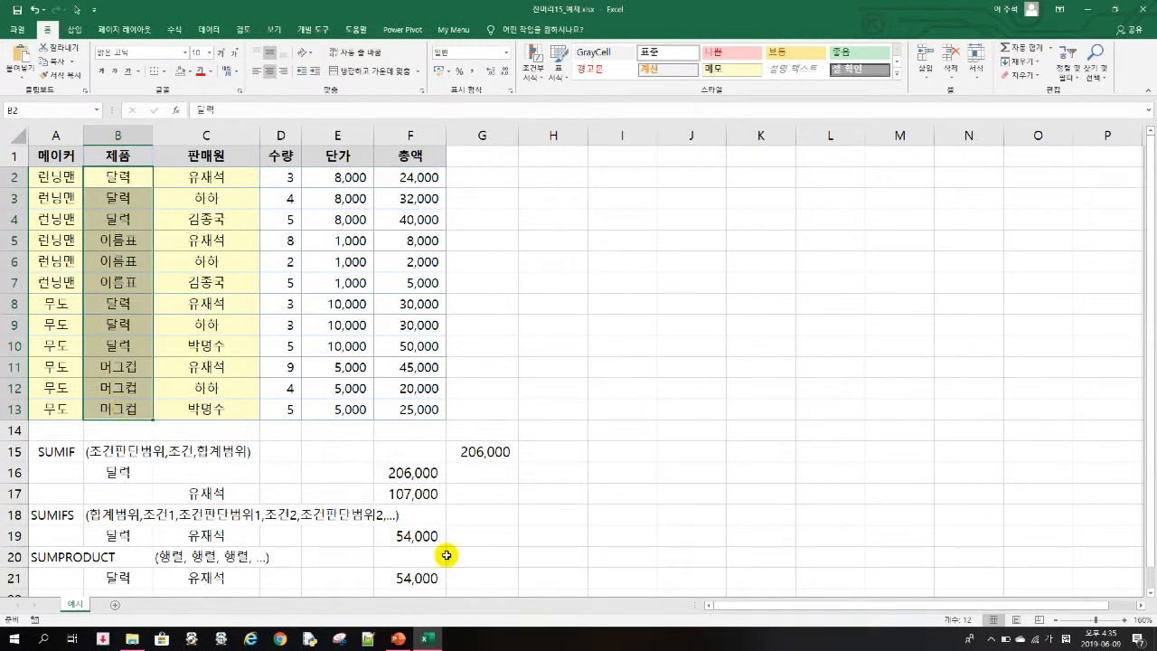
- Build =(B2:B13=B21) in G21, evaluate it in place to inspect its TRUE/FALSE array, and discard the entry
{"action": "left_click", "coordinate": [492, 576]}
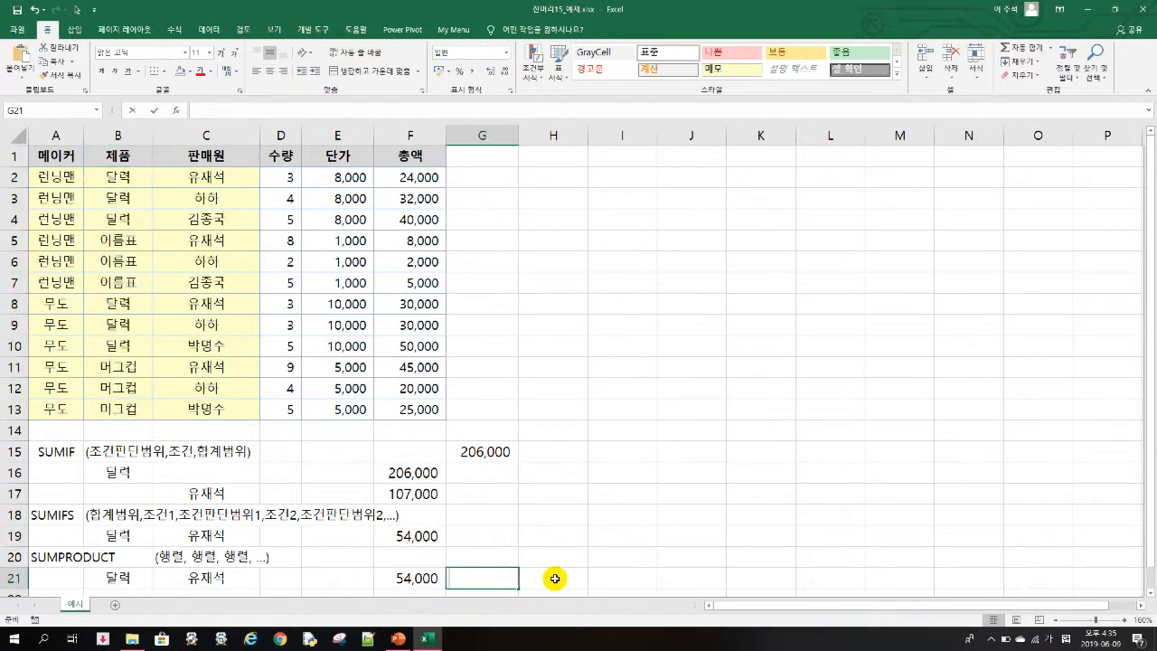
{"action": "type", "text": "="}
{"action": "left_click_drag", "start_coordinate": [124, 178], "coordinate": [121, 409]}
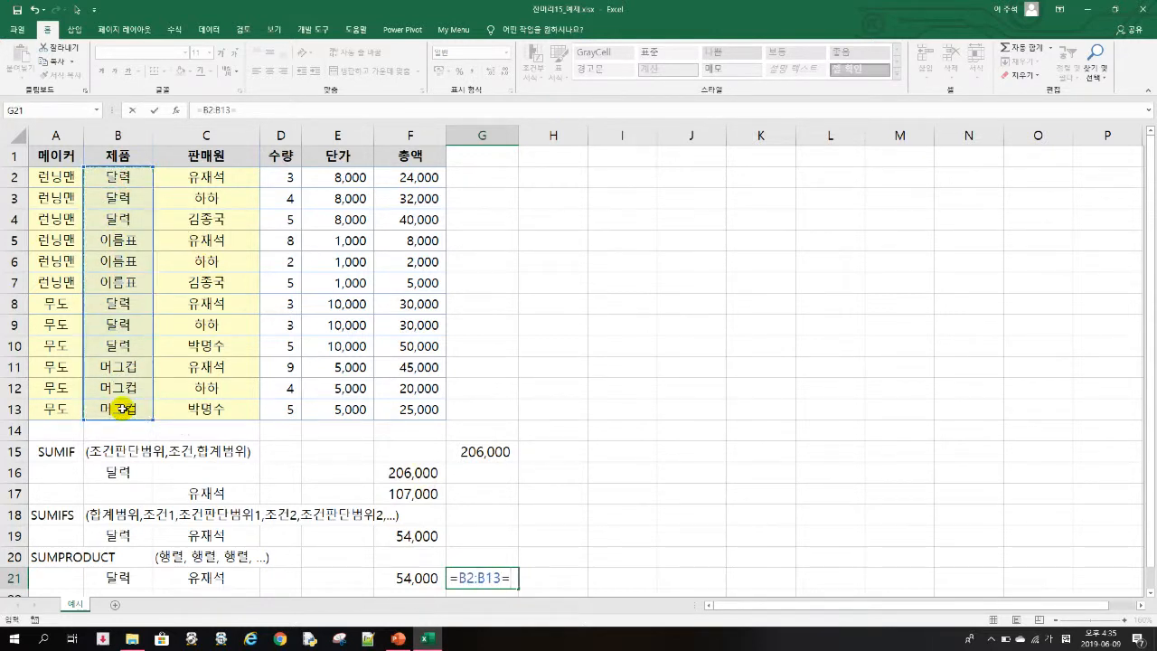
{"action": "type", "text": "="}
{"action": "left_click", "coordinate": [136, 579]}
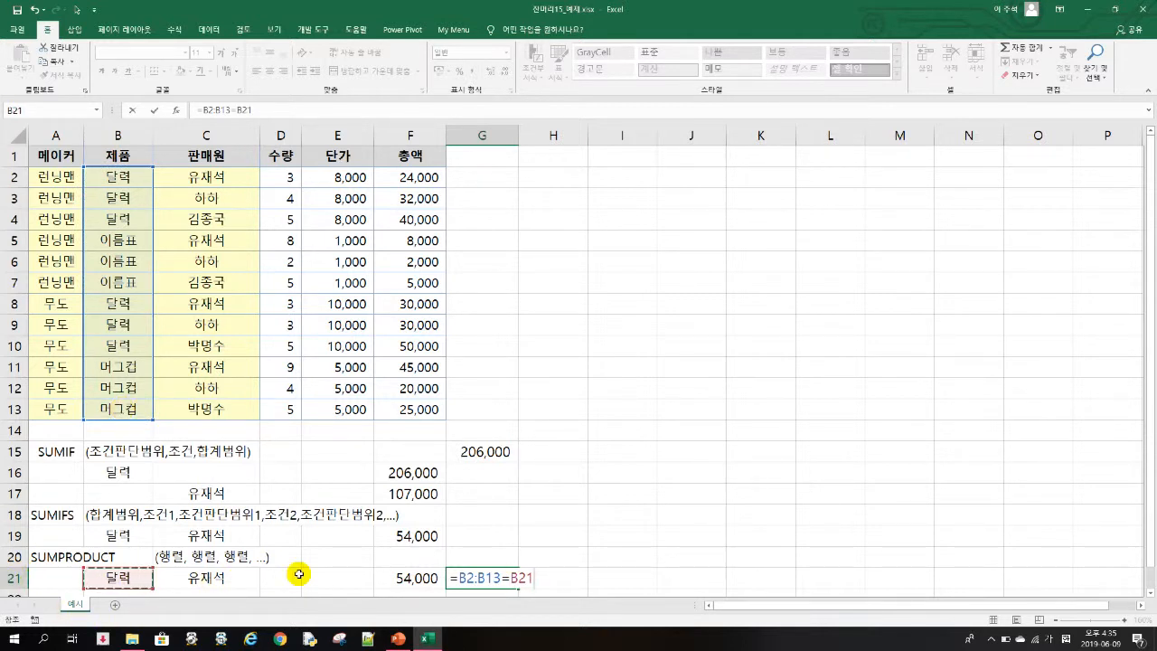
{"action": "left_click", "coordinate": [201, 108]}
{"action": "type", "text": "("}
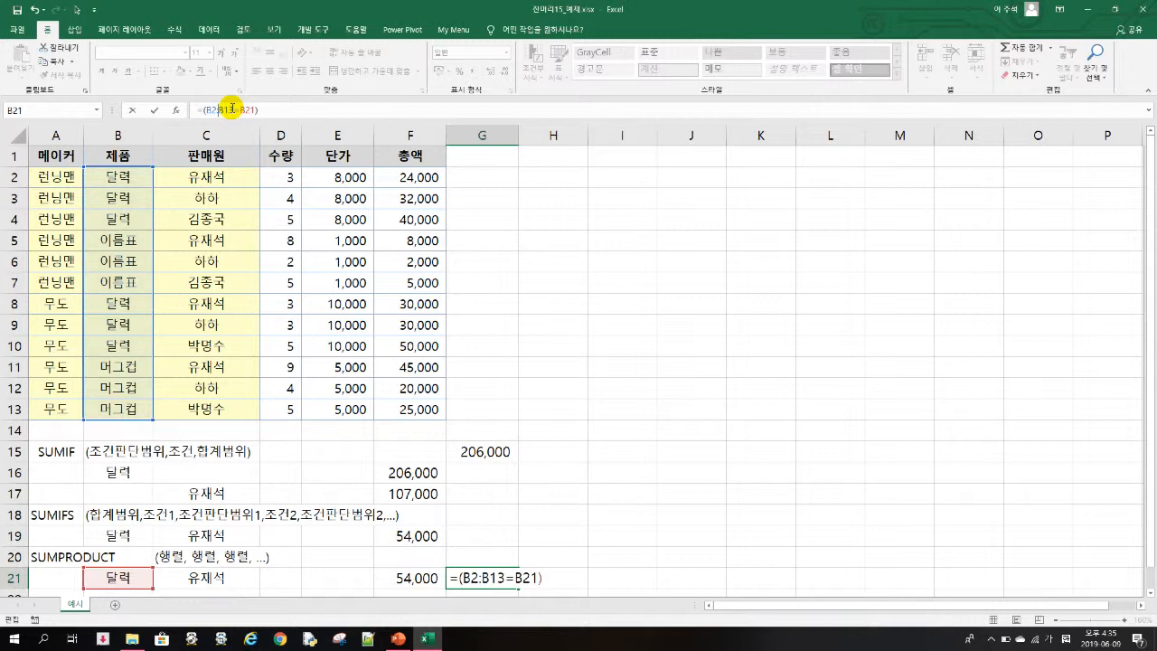
{"action": "key", "text": "F9"}
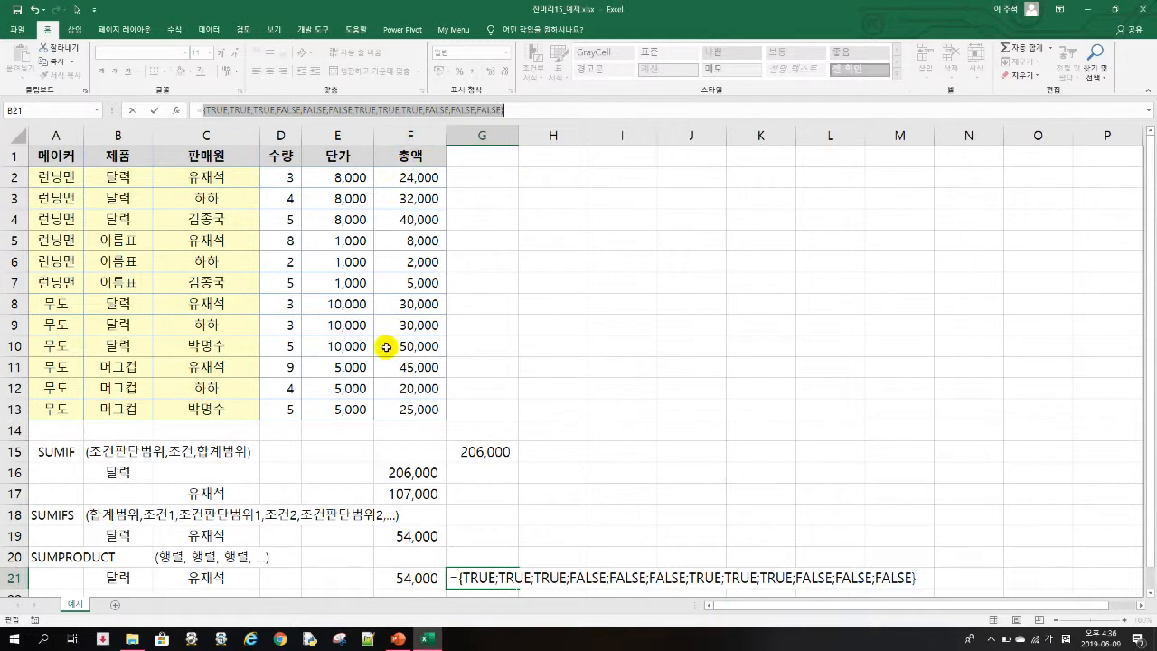
{"action": "key", "text": "Escape"}
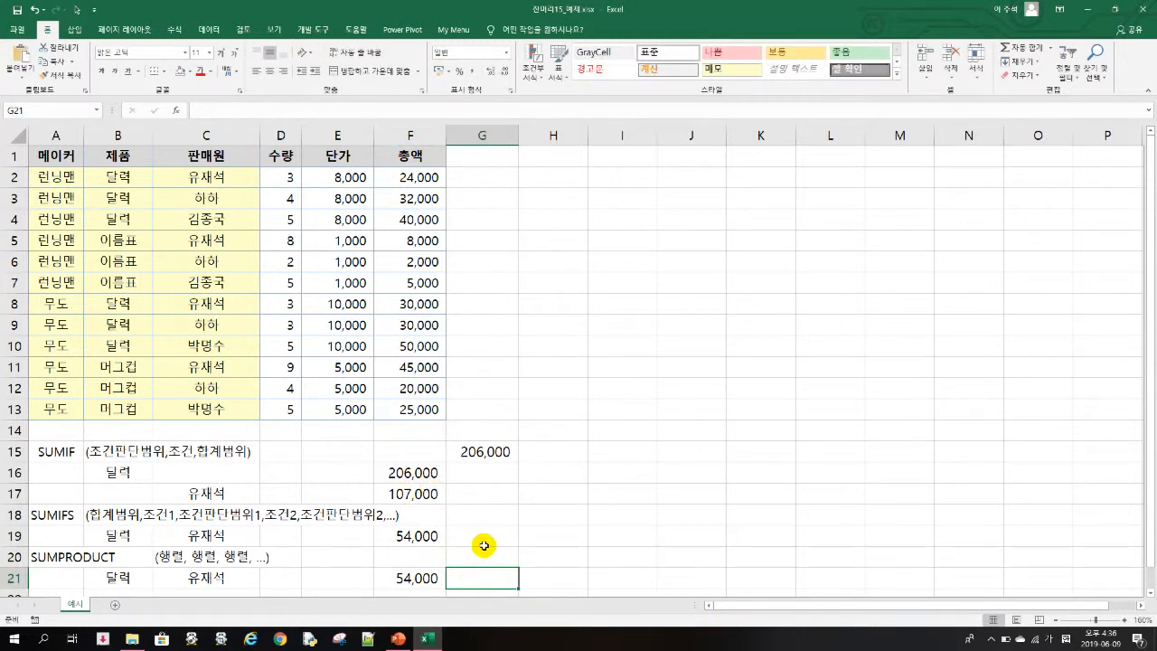
- Build the trial formula =(B2:B13=B21)*(C2:C13=C21) in G21 to multiply the product and seller conditions
{"action": "type", "text": "="}
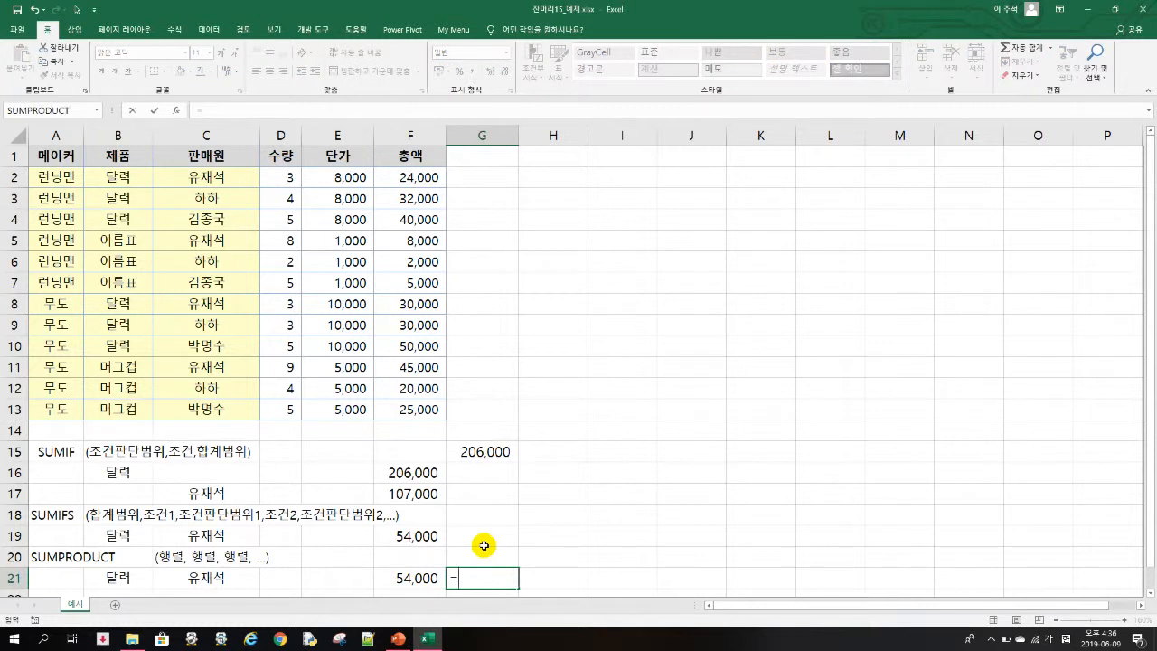
{"action": "type", "text": "("}
{"action": "left_click_drag", "start_coordinate": [137, 176], "coordinate": [134, 410]}
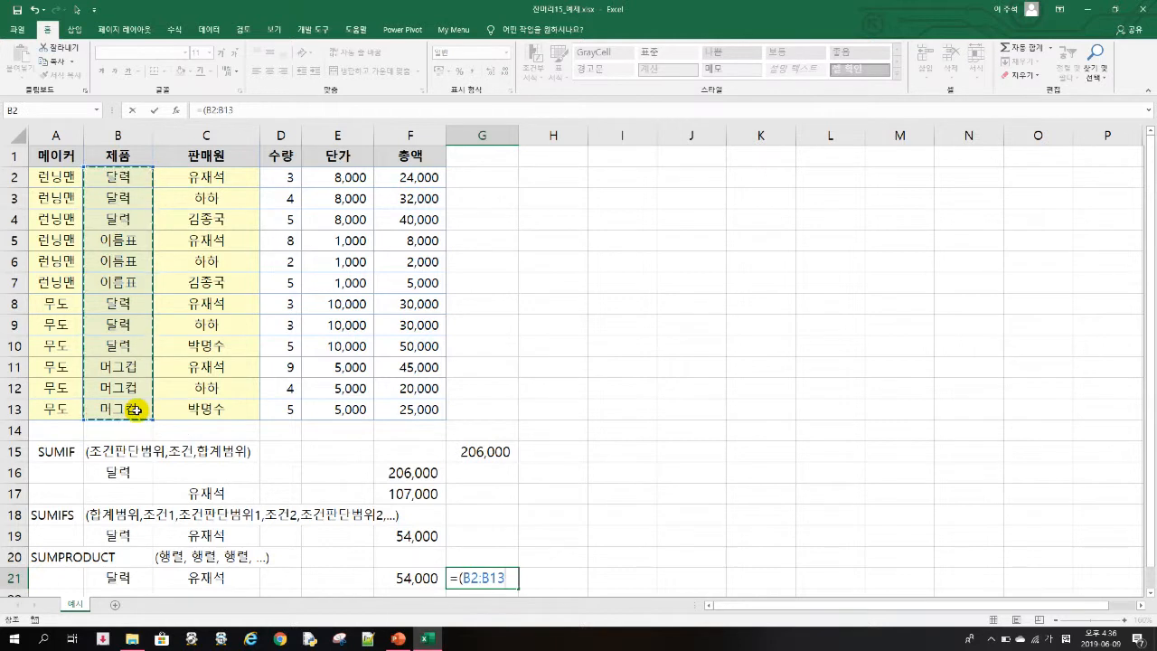
{"action": "left_click", "coordinate": [131, 580]}
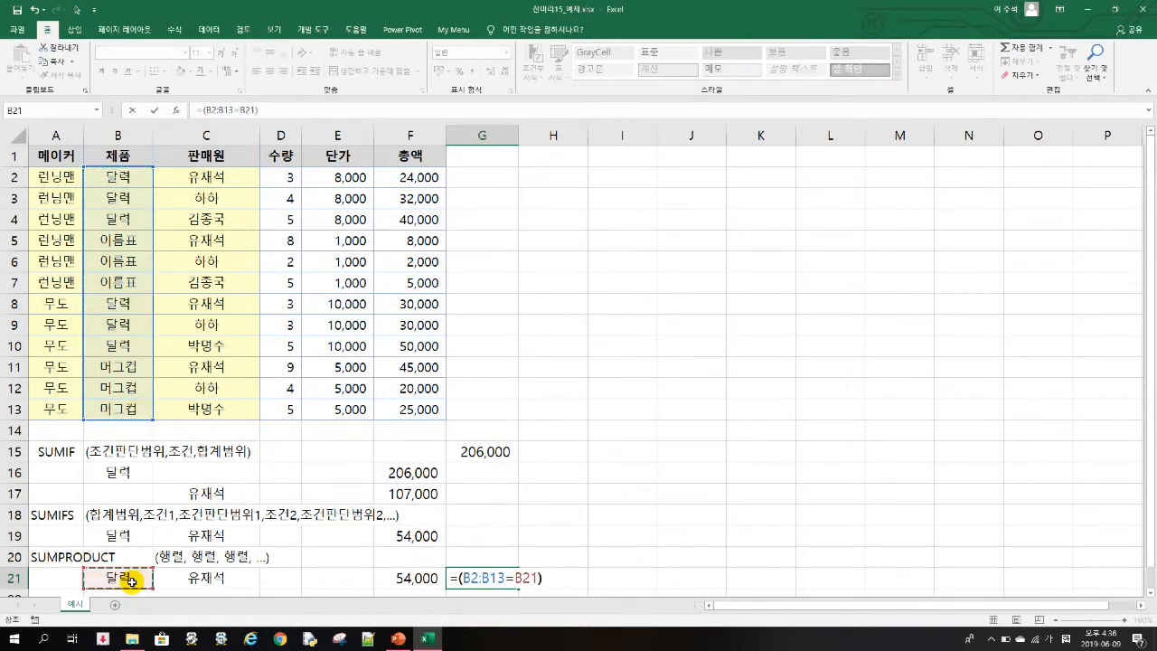
{"action": "left_click_drag", "start_coordinate": [189, 177], "coordinate": [194, 414]}
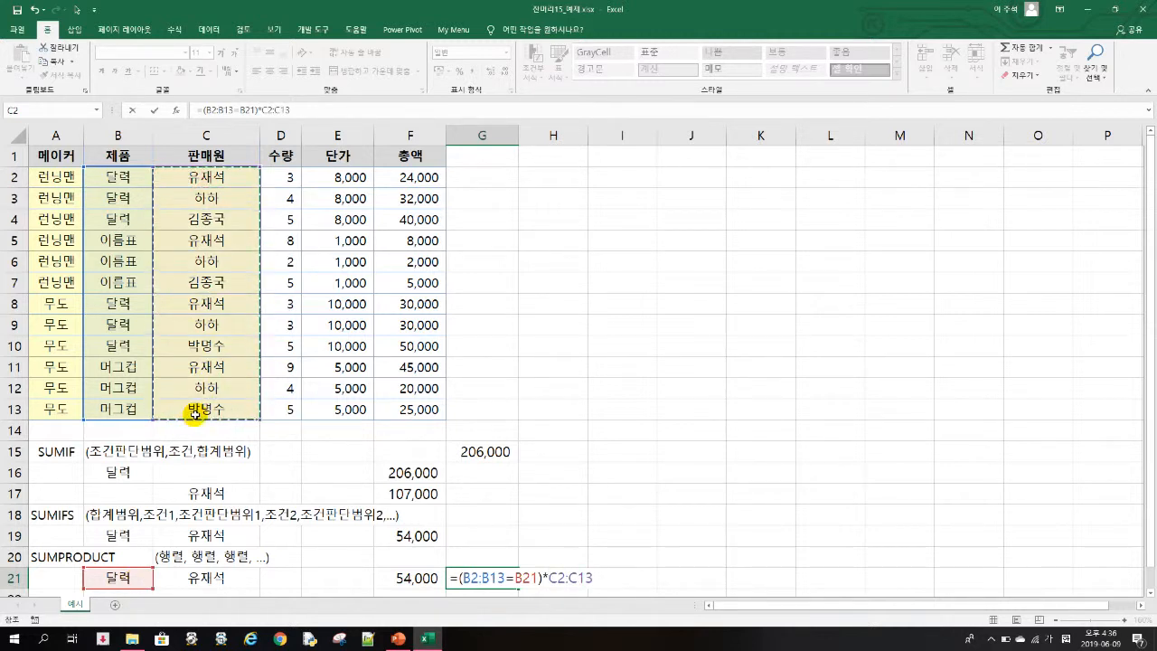
{"action": "left_click_drag", "start_coordinate": [195, 414], "coordinate": [197, 411]}
{"action": "type", "text": "="}
{"action": "left_click", "coordinate": [215, 579]}
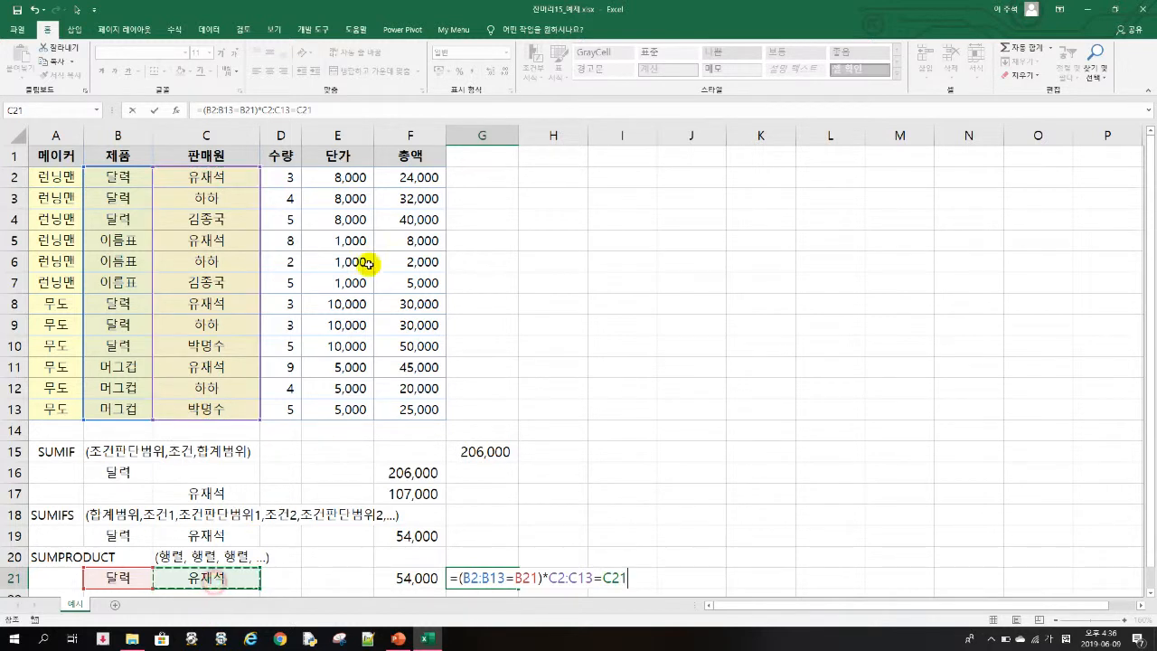
{"action": "left_click", "coordinate": [261, 110]}
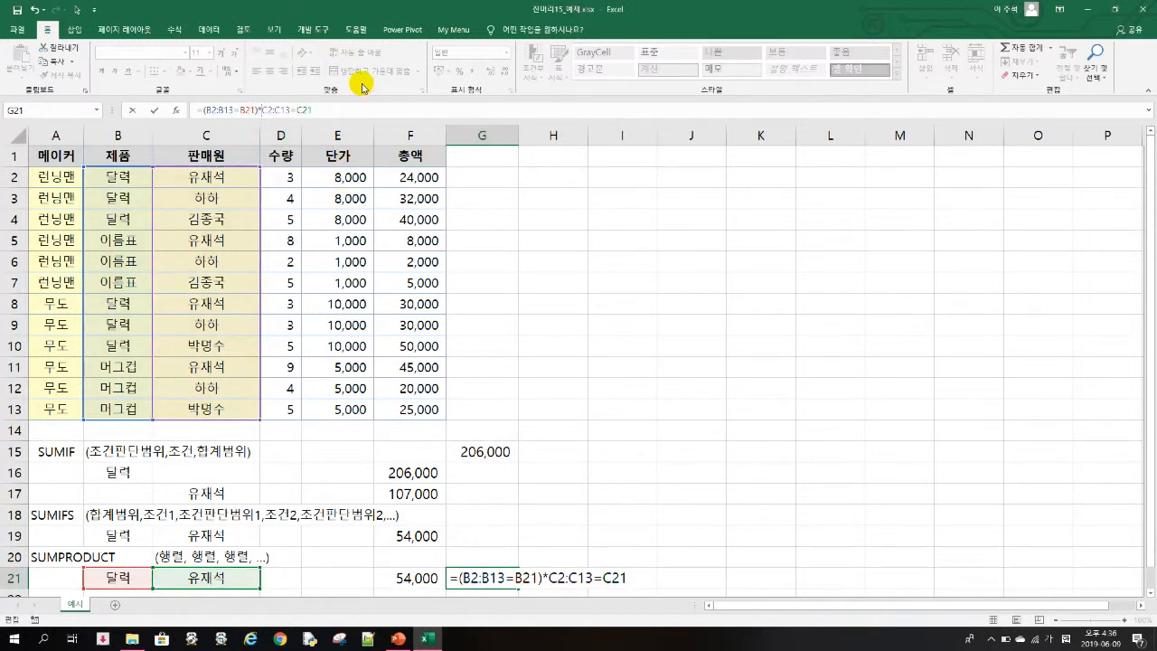
{"action": "type", "text": "("}
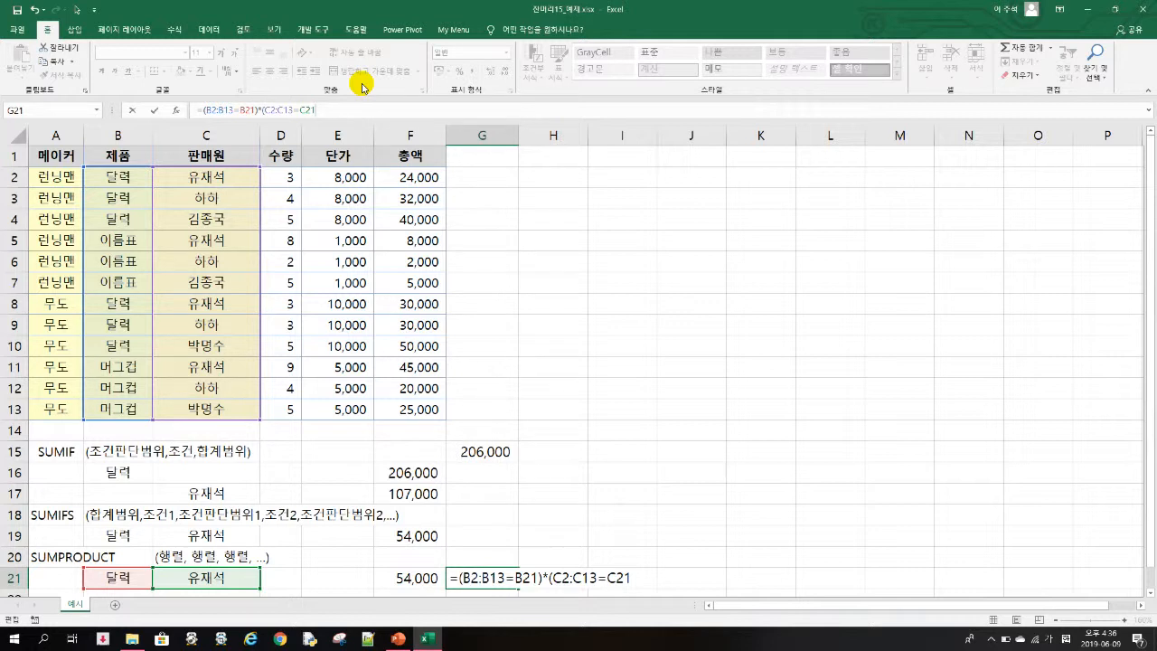
- Evaluate the whole two-condition expression in G21 in place to inspect its array, and discard the entry
{"action": "left_click_drag", "start_coordinate": [200, 110], "coordinate": [359, 110]}
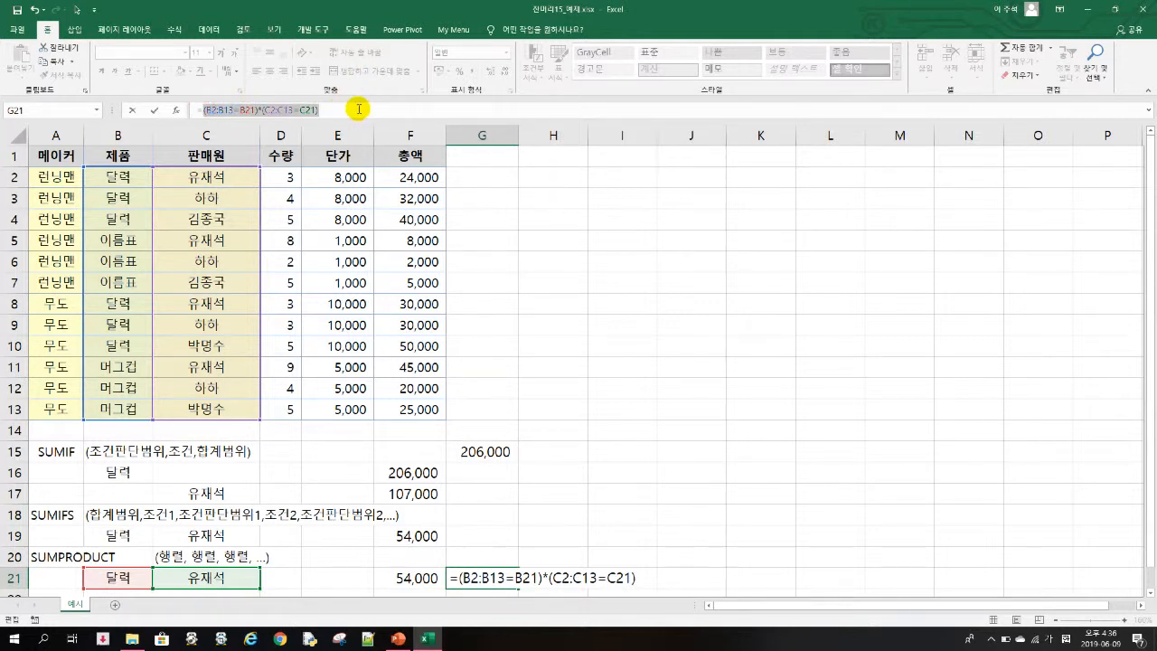
{"action": "key", "text": "F9"}
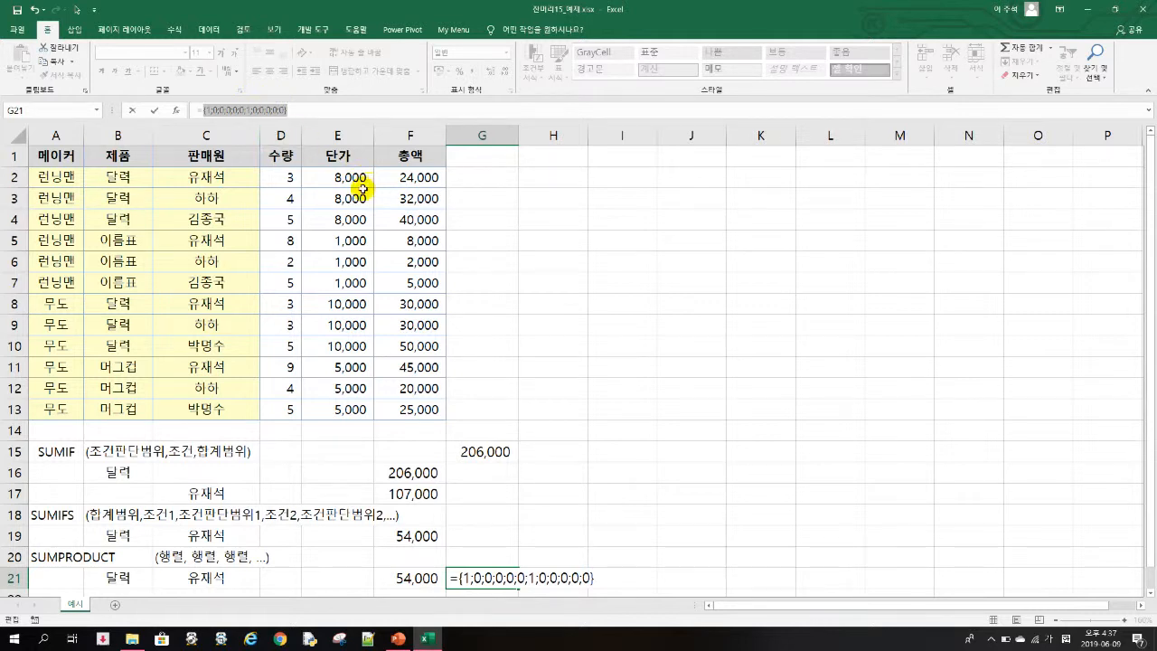
{"action": "key", "text": "Escape"}
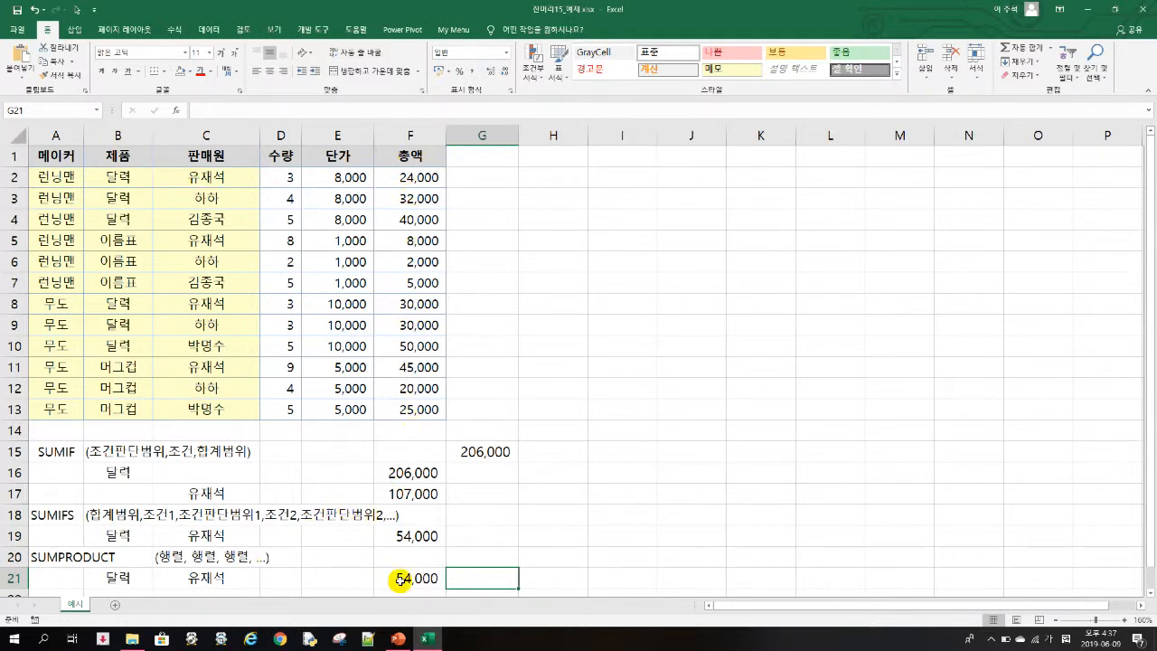
- Start a replacement SUMPRODUCT formula in F21 with the product condition (B2:B13=B21) as its first factor
{"action": "left_click", "coordinate": [399, 579]}
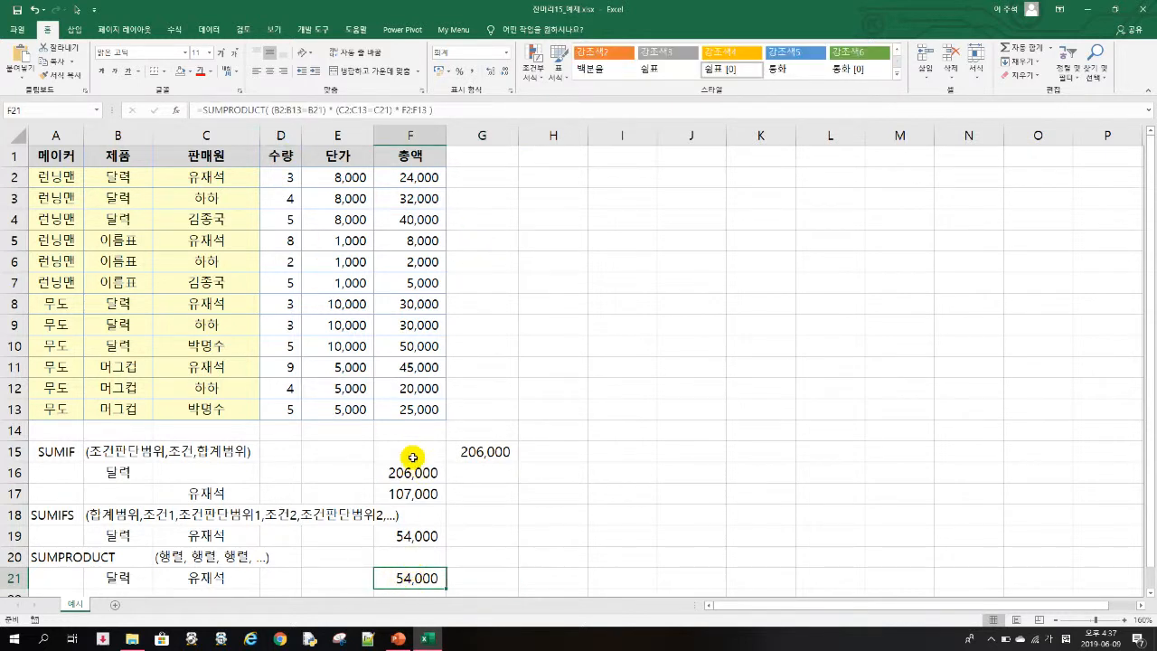
{"action": "type", "text": "="}
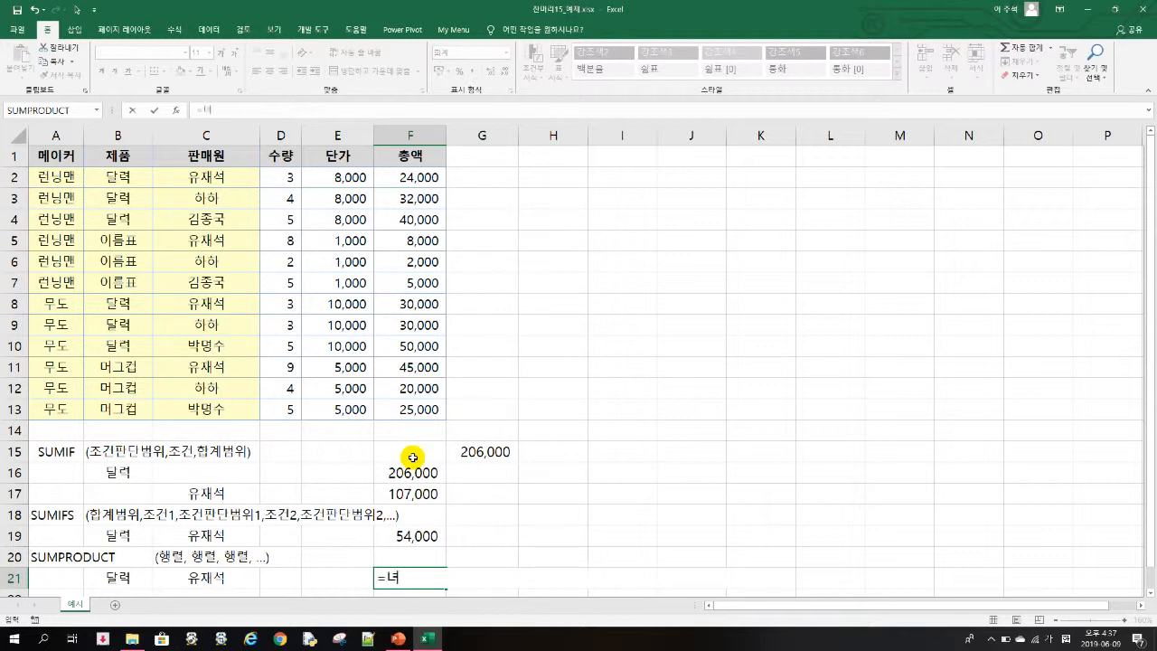
{"action": "type", "text": "SUM"}
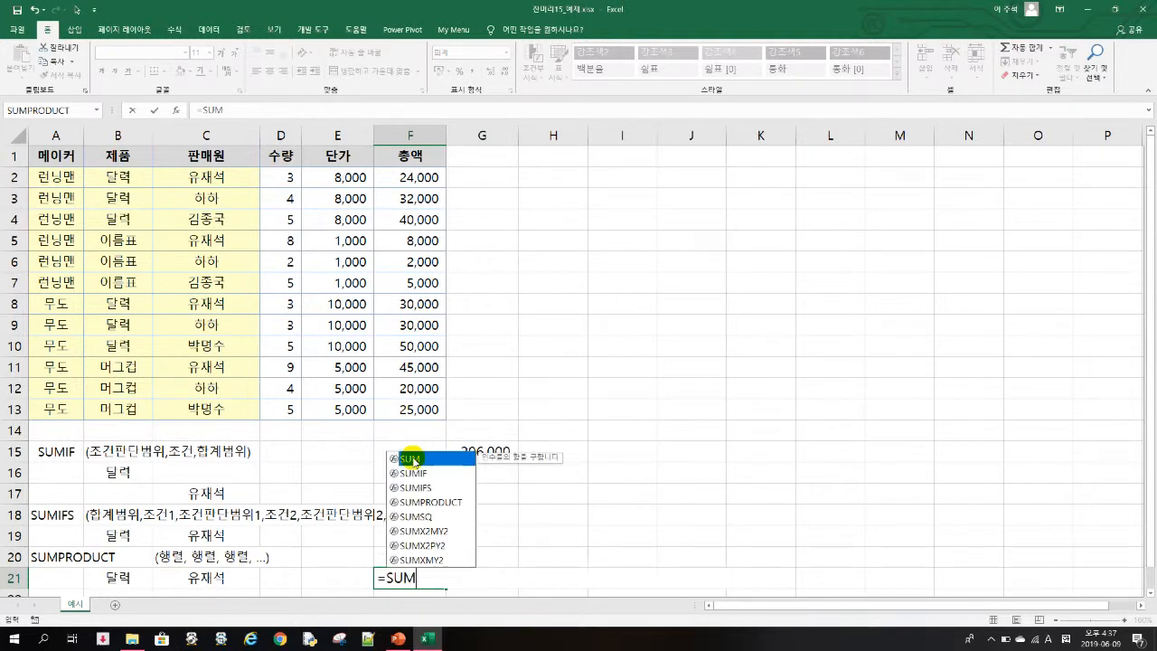
{"action": "type", "text": "PRODUT"}
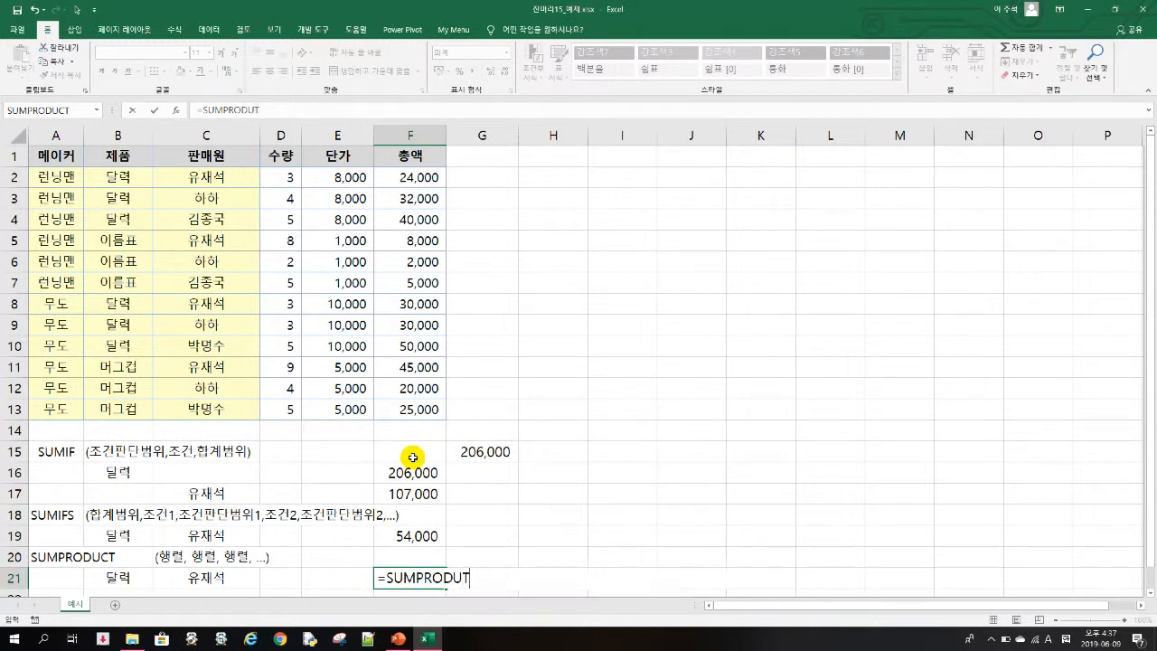
{"action": "key", "text": "BackSpace"}
{"action": "key", "text": "BackSpace"}
{"action": "type", "text": "UCT"}
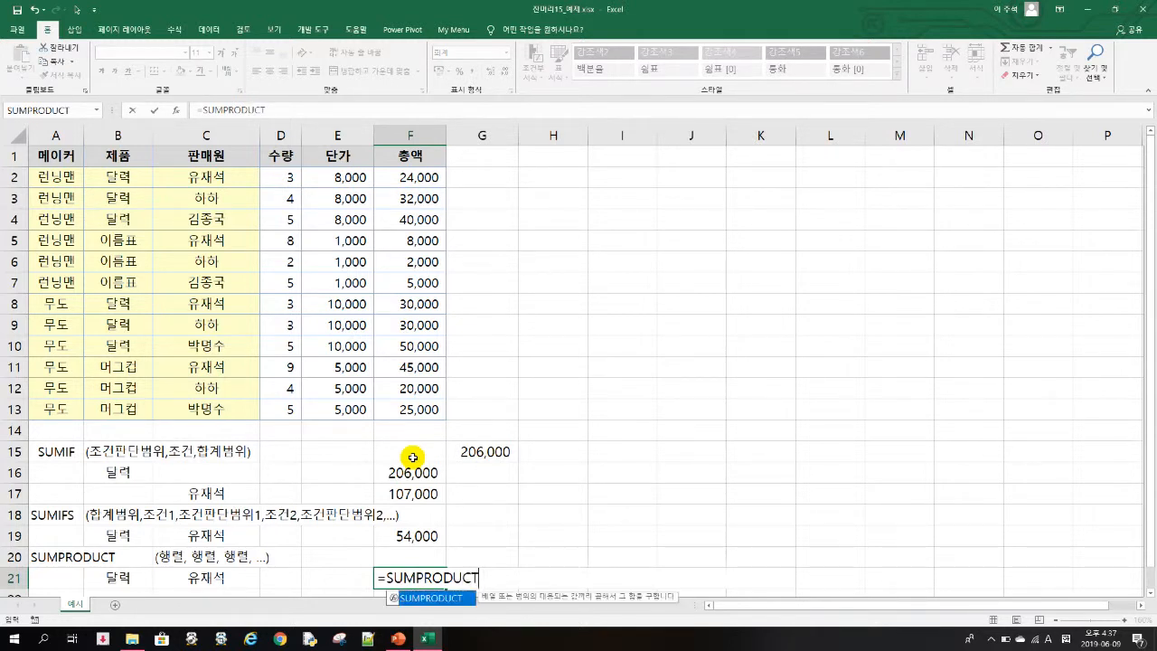
{"action": "type", "text": "(  ("}
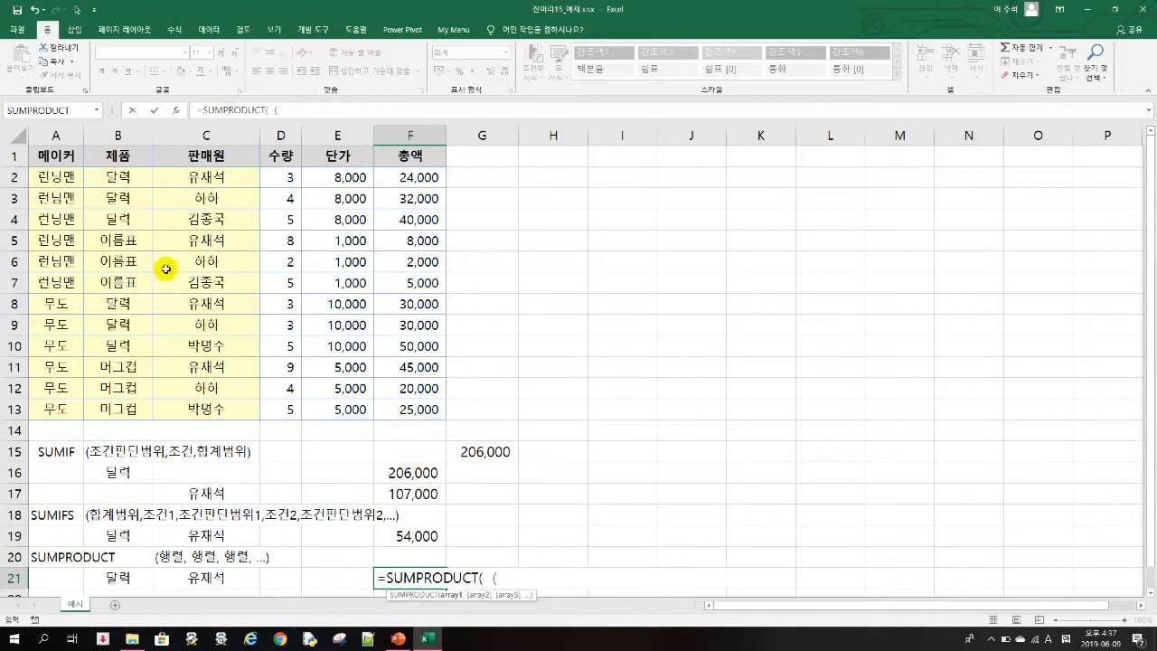
{"action": "left_click_drag", "start_coordinate": [120, 176], "coordinate": [125, 406]}
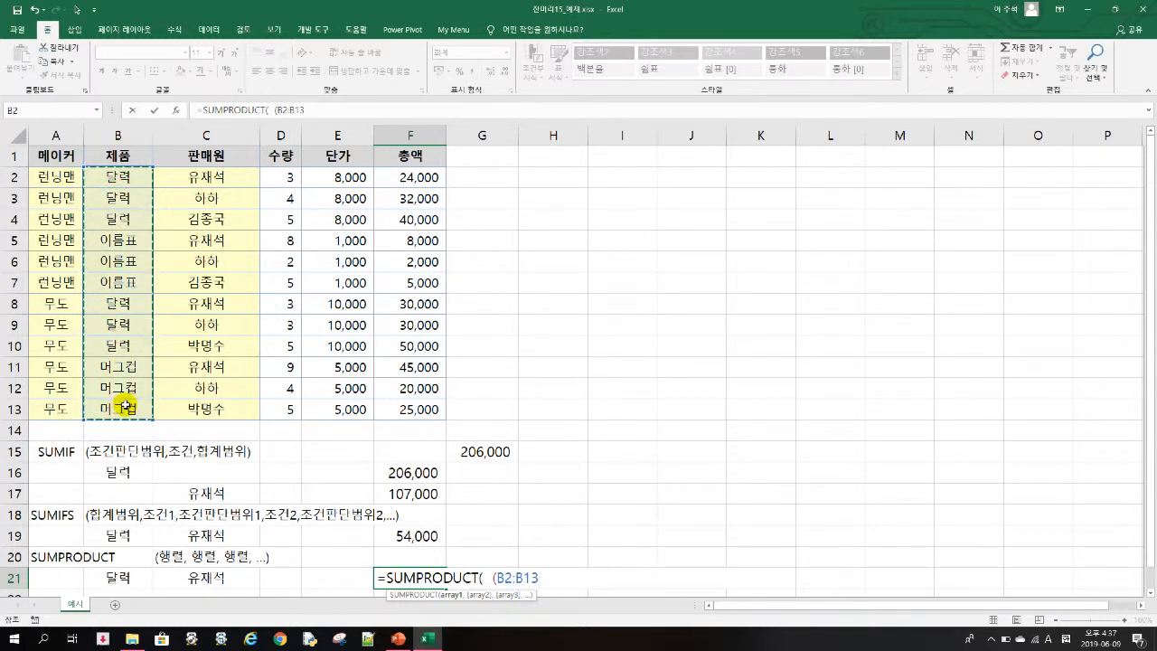
{"action": "left_click", "coordinate": [127, 576]}
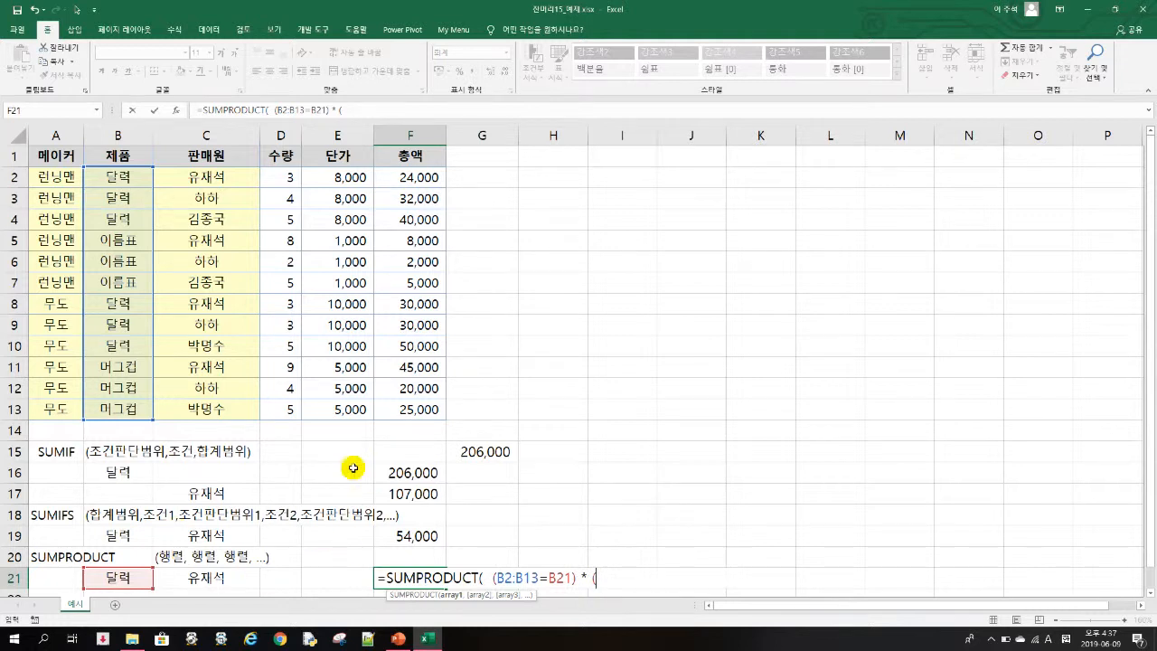
- Complete the F21 formula as =SUMPRODUCT((B2:B13=B21)*(C2:C13=C21)*F2:F13), accepting the proposed correction
{"action": "left_click_drag", "start_coordinate": [217, 177], "coordinate": [202, 394]}
{"action": "type", "text": "="}
{"action": "left_click", "coordinate": [218, 572]}
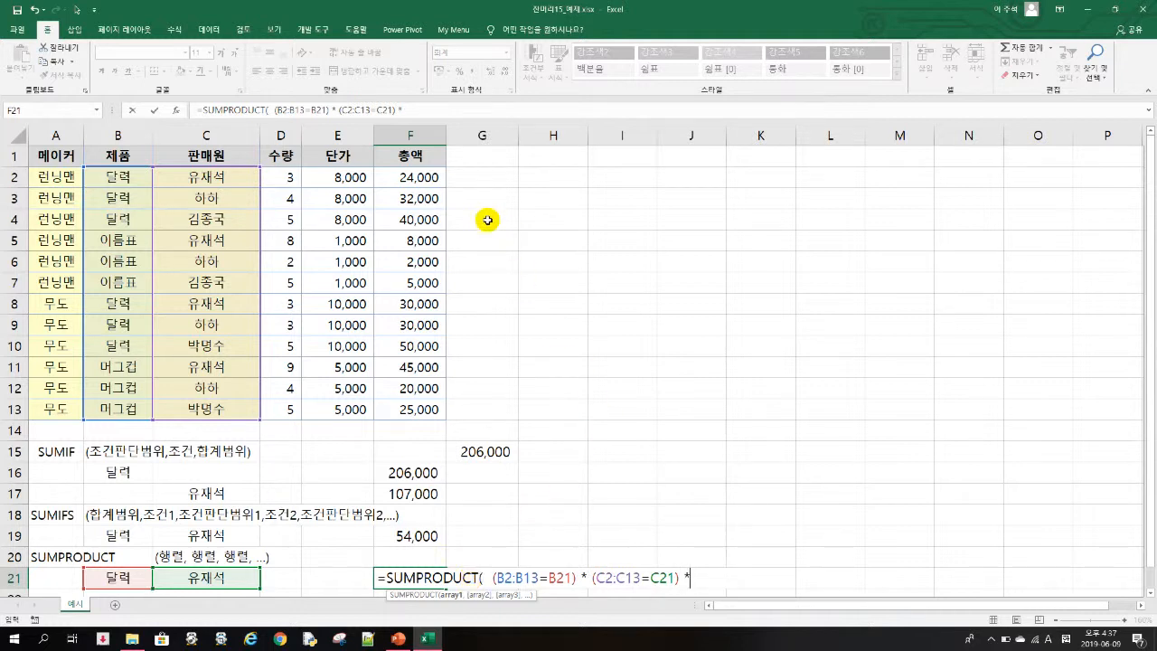
{"action": "left_click", "coordinate": [426, 180]}
{"action": "left_click_drag", "start_coordinate": [421, 220], "coordinate": [415, 409]}
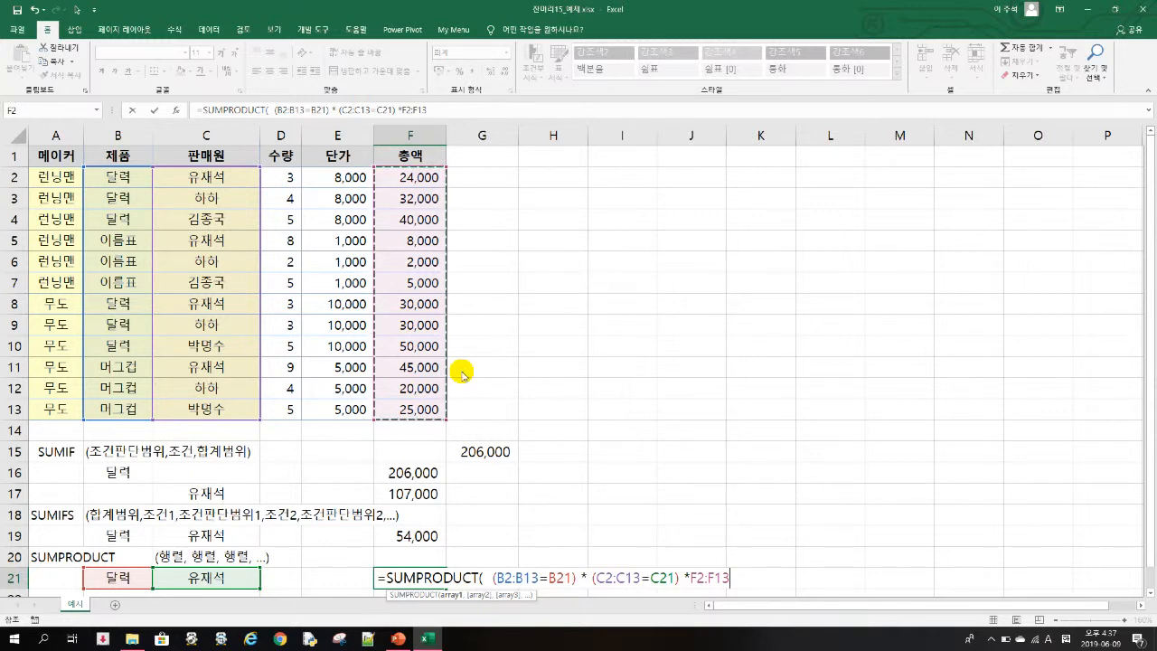
{"action": "key", "text": "Return"}
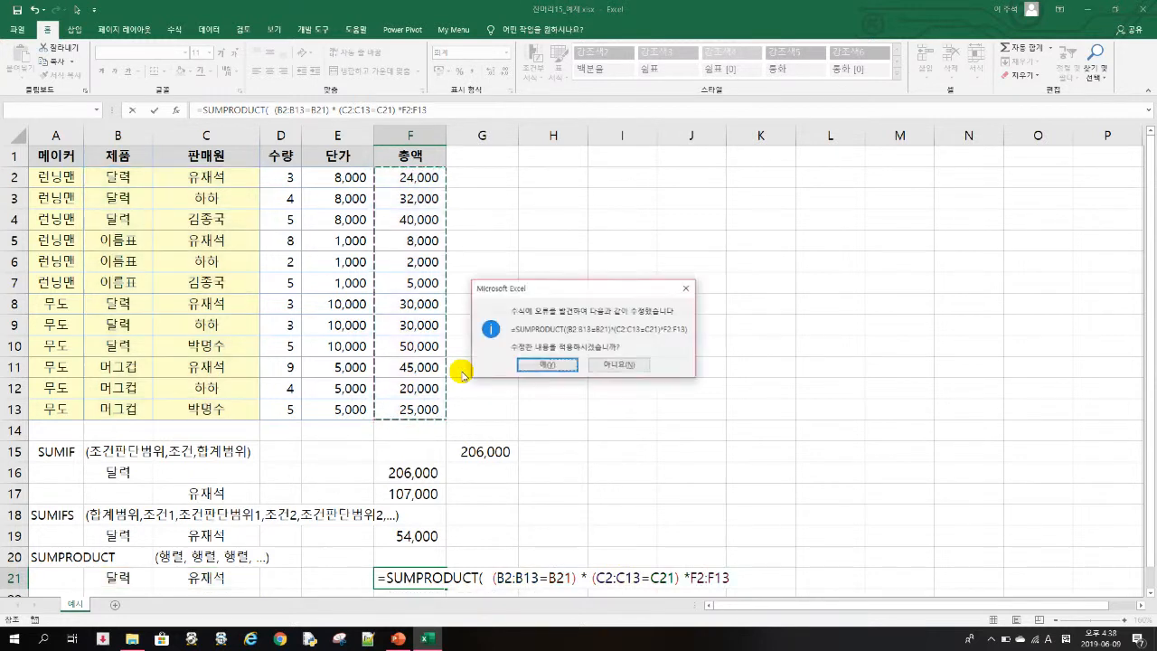
{"action": "left_click", "coordinate": [561, 366]}
{"action": "left_click", "coordinate": [424, 557]}
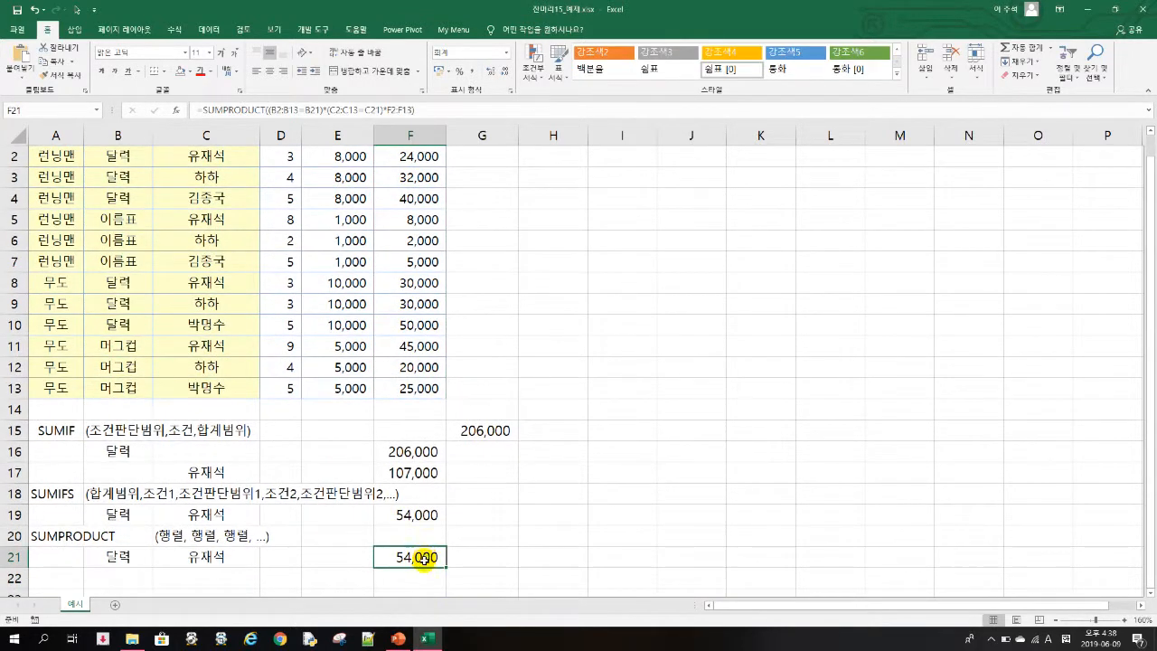
{"action": "scroll", "coordinate": [482, 548], "scroll_direction": "up", "scroll_amount": 1}
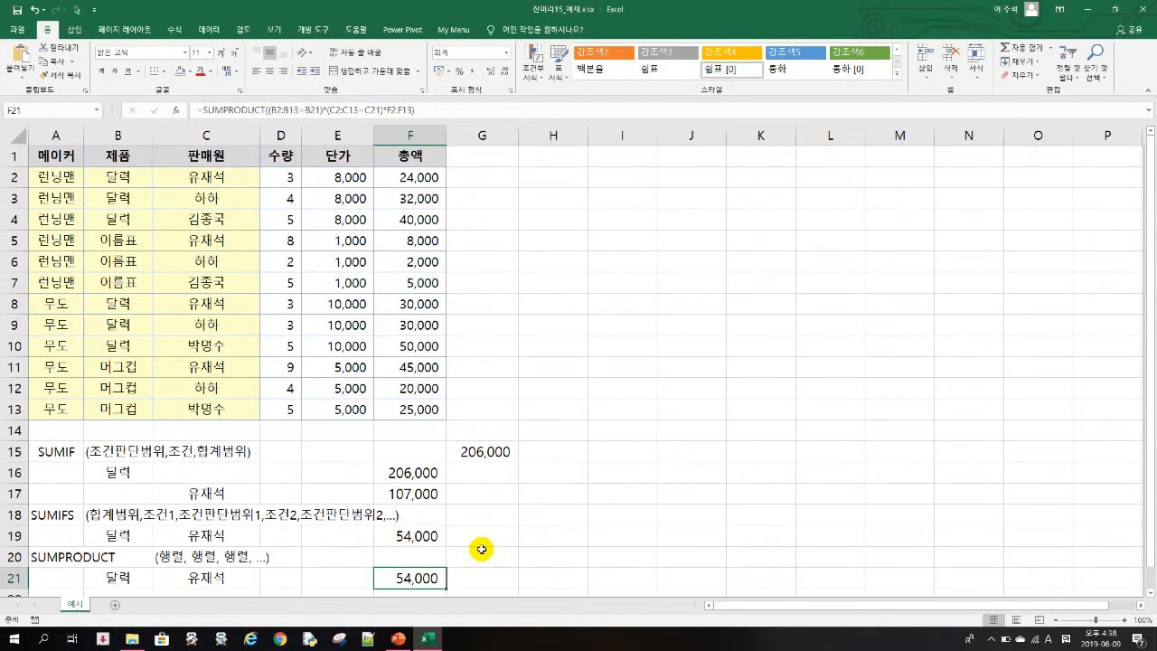
{"action": "left_click", "coordinate": [481, 553]}
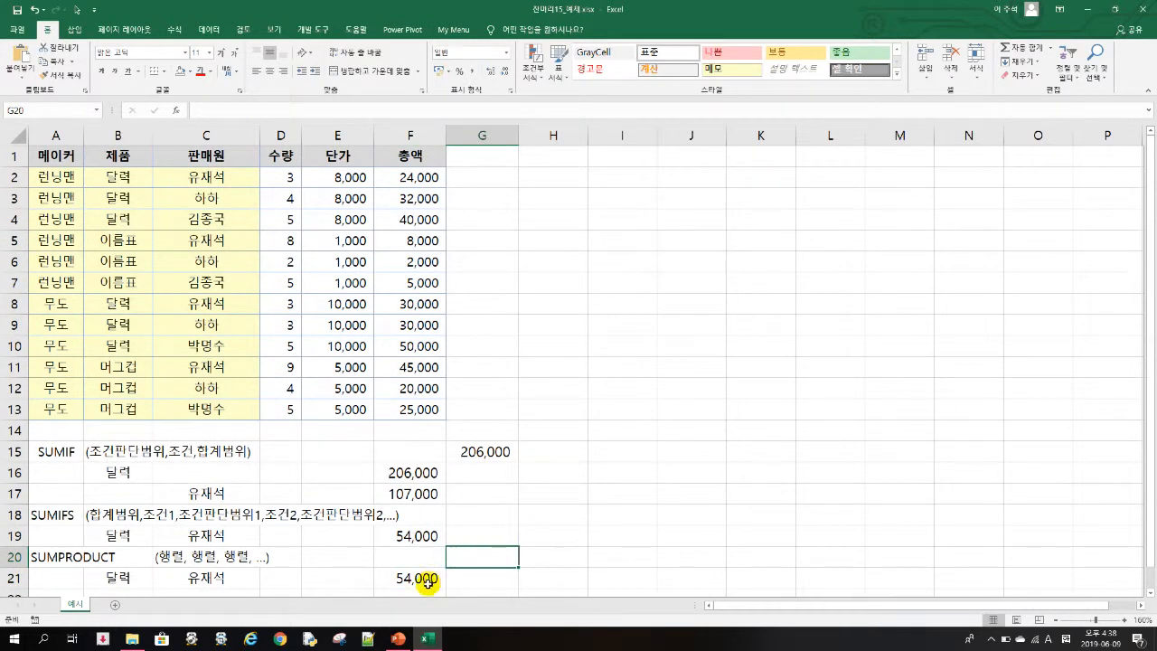
- Check the total formula in F2, and start a new SUMPRODUCT formula in F21 with (B2:B13=B21) as its first factor
{"action": "left_click", "coordinate": [406, 181]}
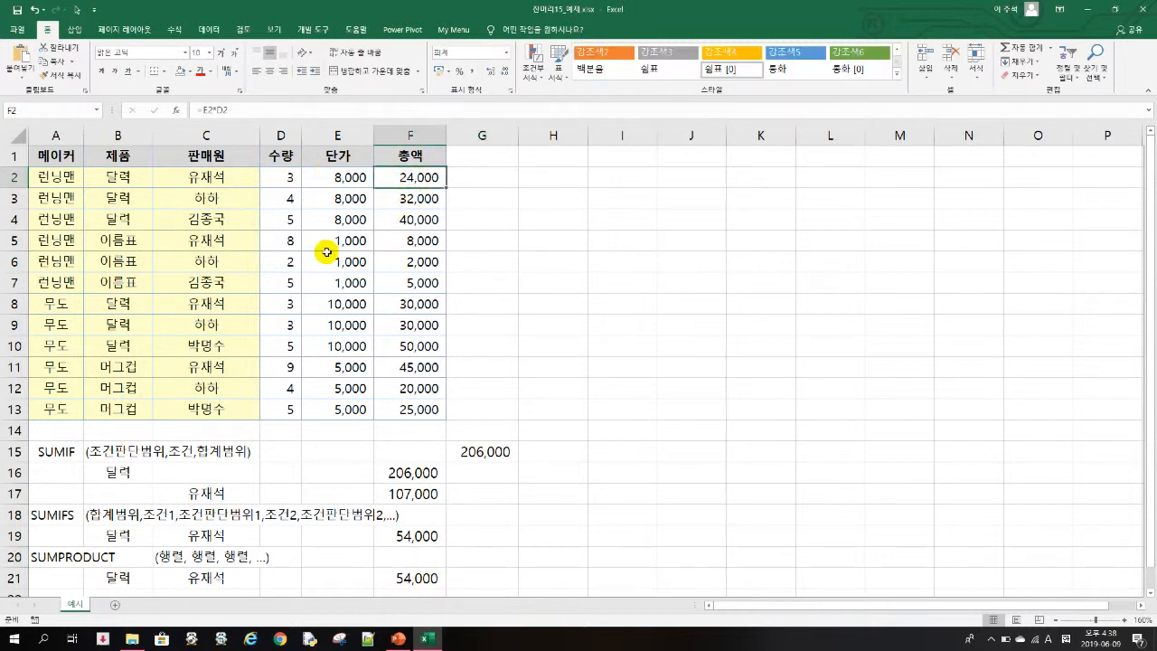
{"action": "left_click", "coordinate": [411, 575]}
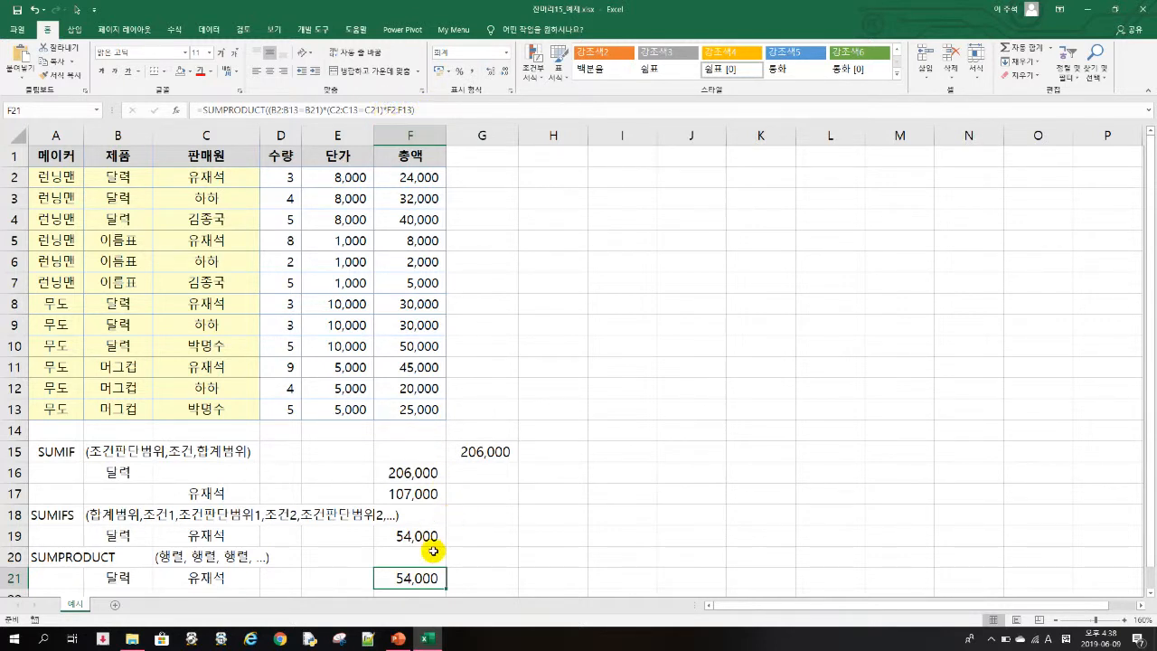
{"action": "type", "text": "=SUM"}
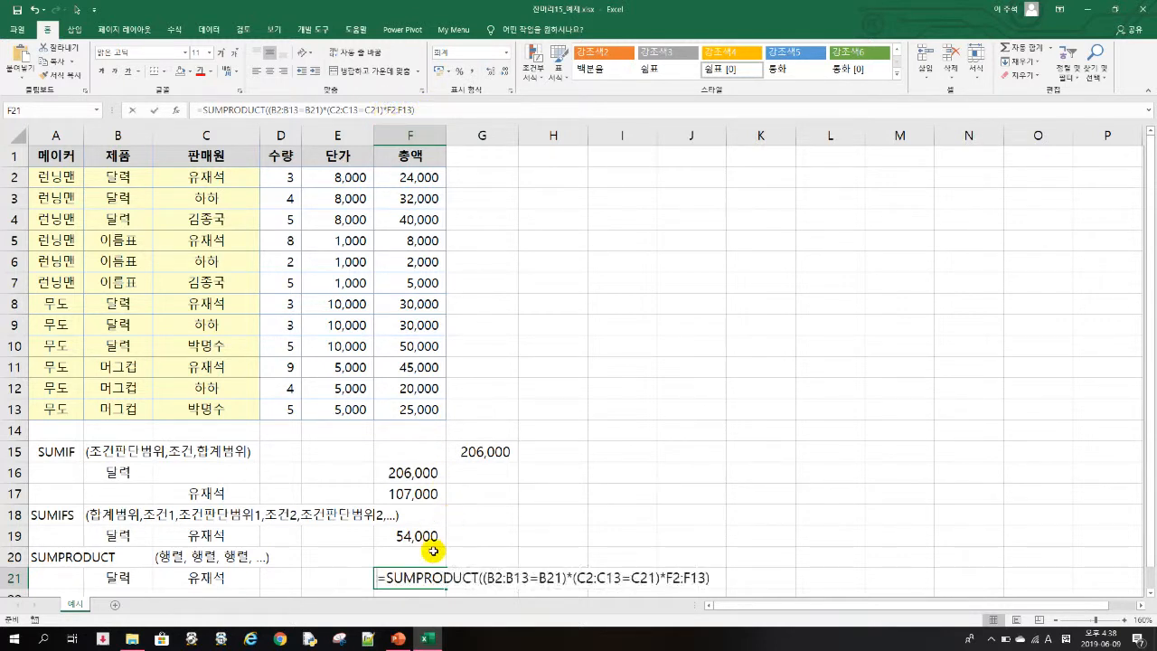
{"action": "type", "text": "PRO"}
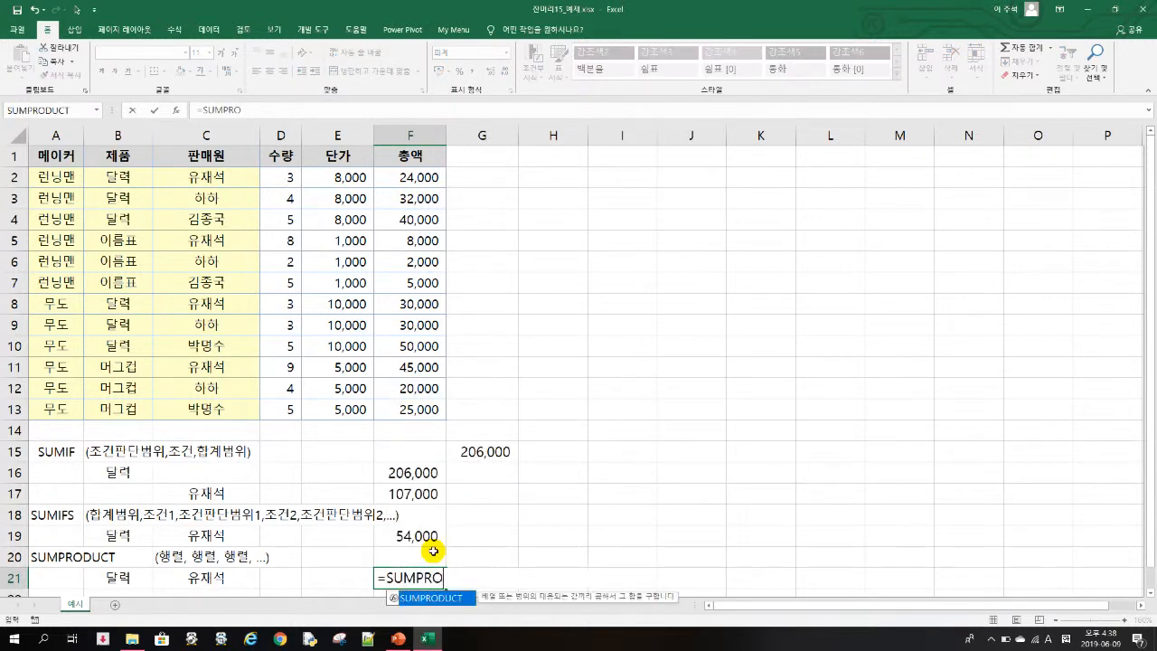
{"action": "type", "text": "DUCT("}
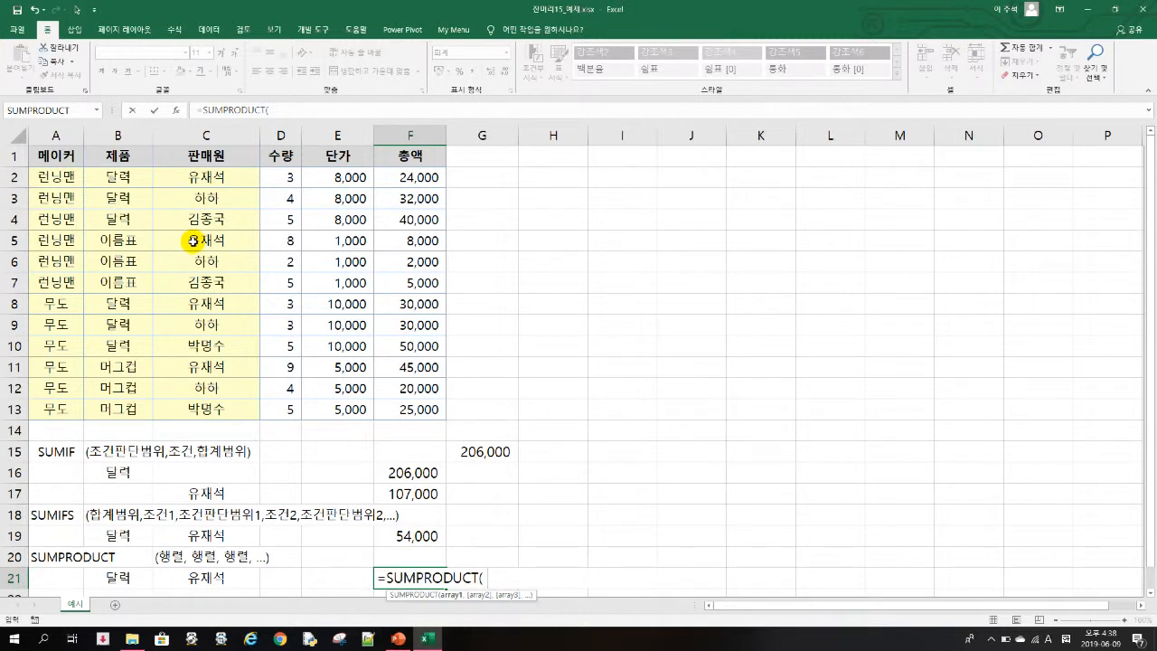
{"action": "type", "text": " ("}
{"action": "left_click_drag", "start_coordinate": [110, 176], "coordinate": [99, 411]}
{"action": "type", "text": "="}
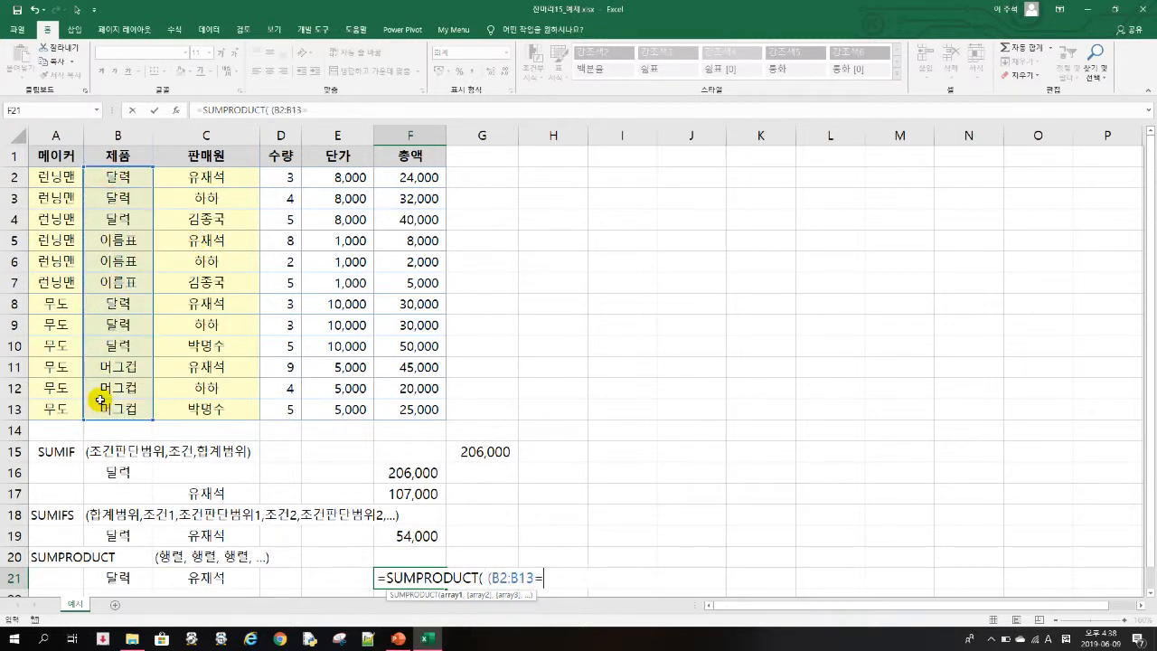
{"action": "left_click", "coordinate": [124, 574]}
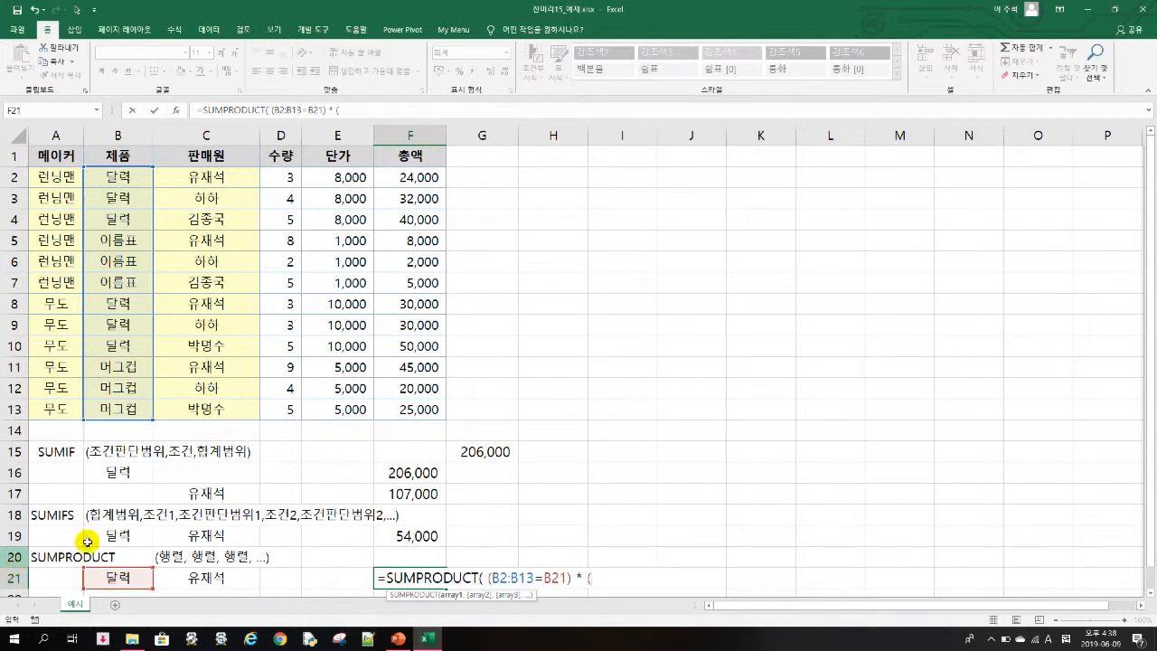
- Complete the F21 formula as =SUMPRODUCT( (B2:B13=B21) * (C2:C13=C21) * D2:D13*E2:E13), using quantity times unit price instead of the total column
{"action": "left_click_drag", "start_coordinate": [225, 177], "coordinate": [216, 407]}
{"action": "type", "text": "*"}
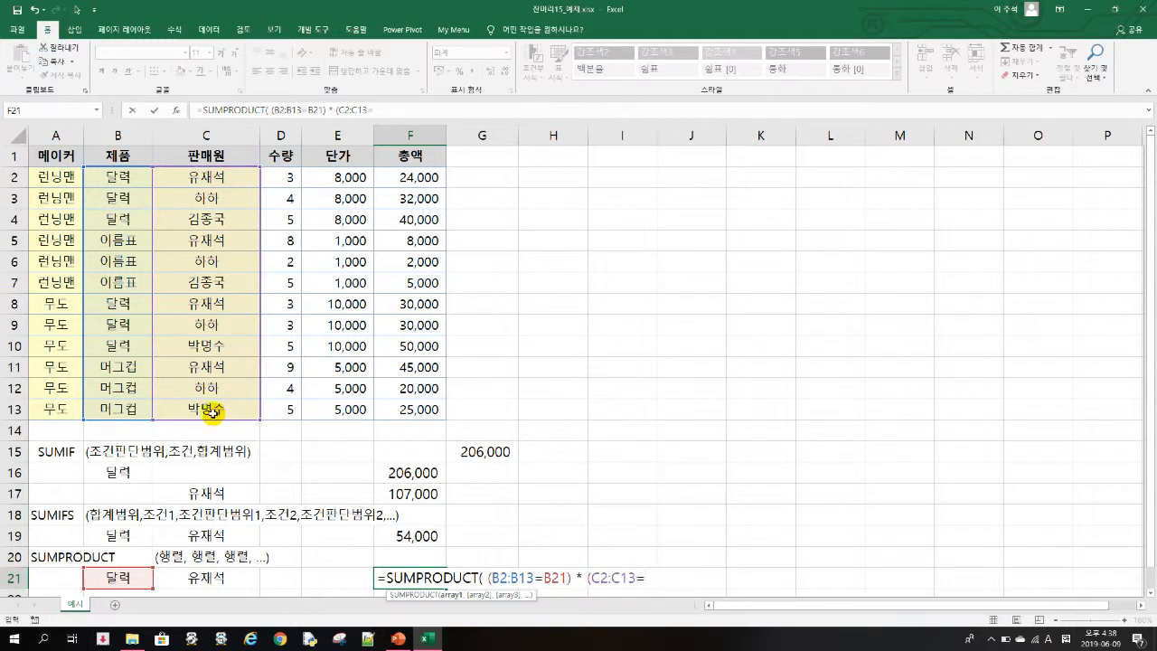
{"action": "left_click", "coordinate": [217, 578]}
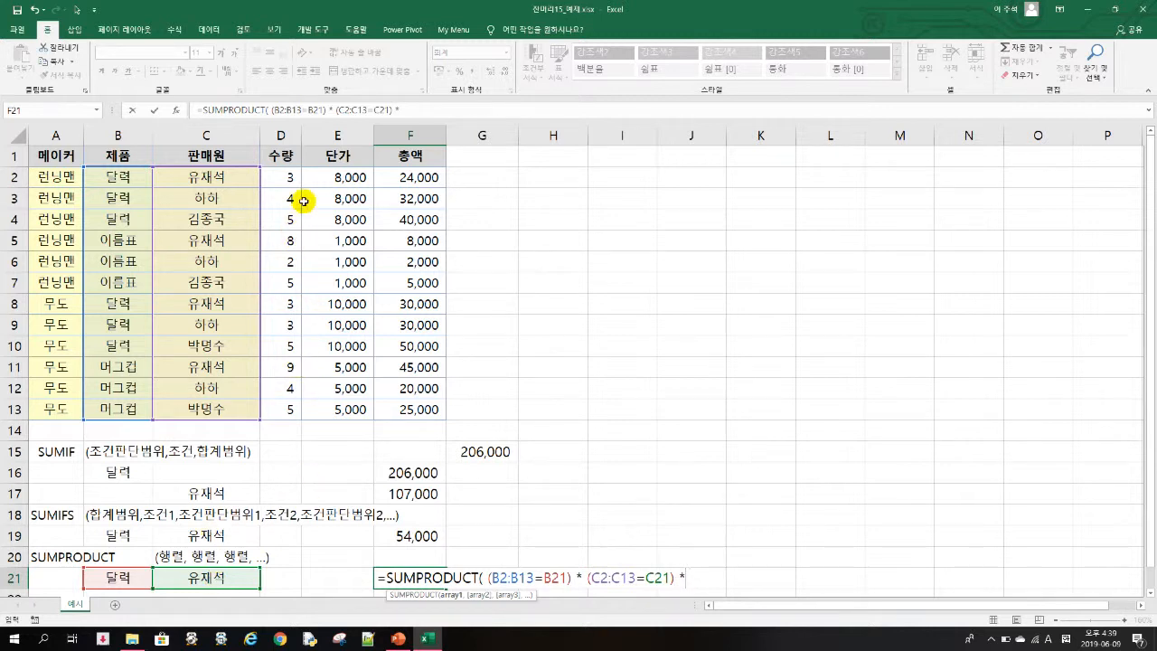
{"action": "left_click_drag", "start_coordinate": [290, 177], "coordinate": [280, 407]}
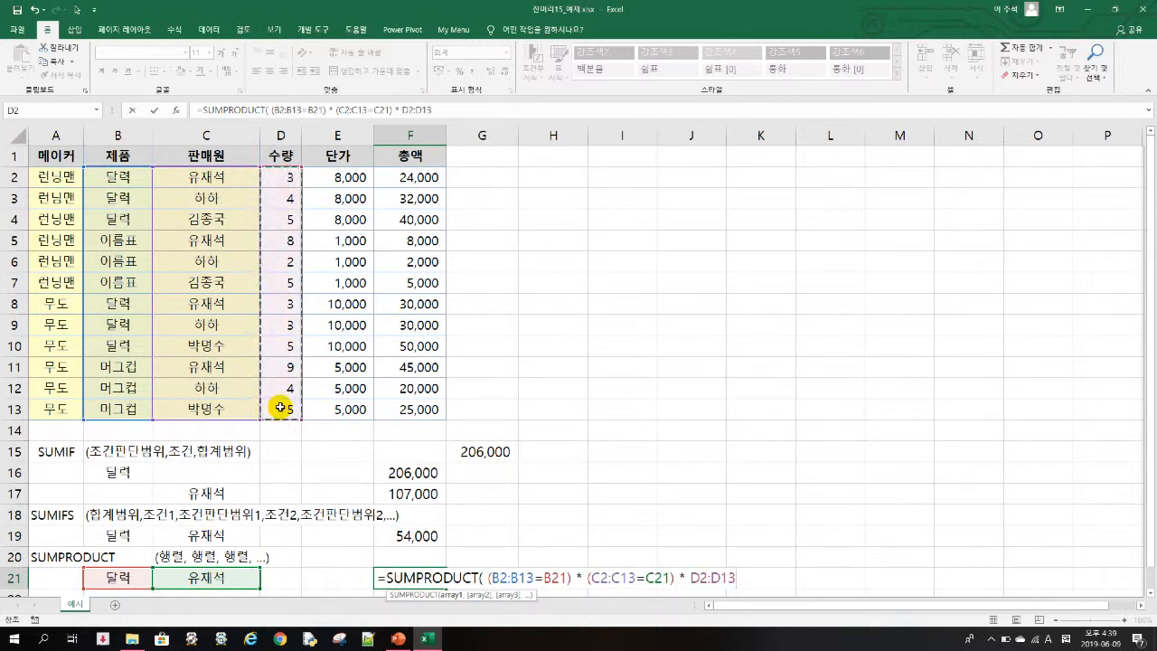
{"action": "type", "text": "*"}
{"action": "left_click_drag", "start_coordinate": [338, 172], "coordinate": [338, 411]}
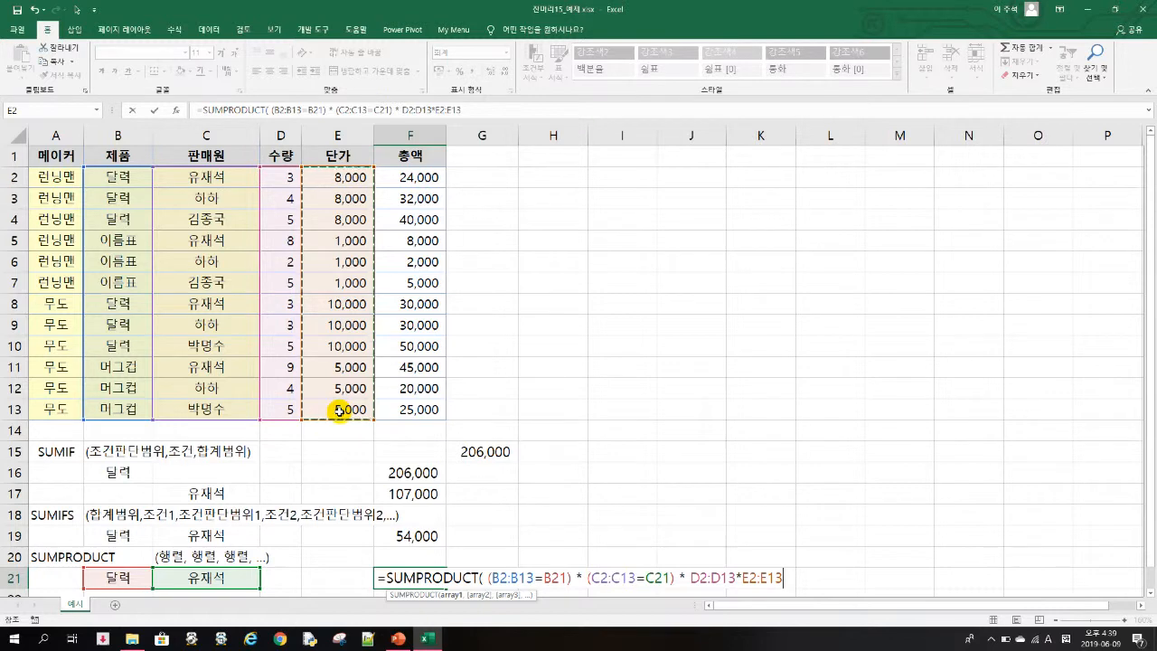
{"action": "key", "text": "Return"}
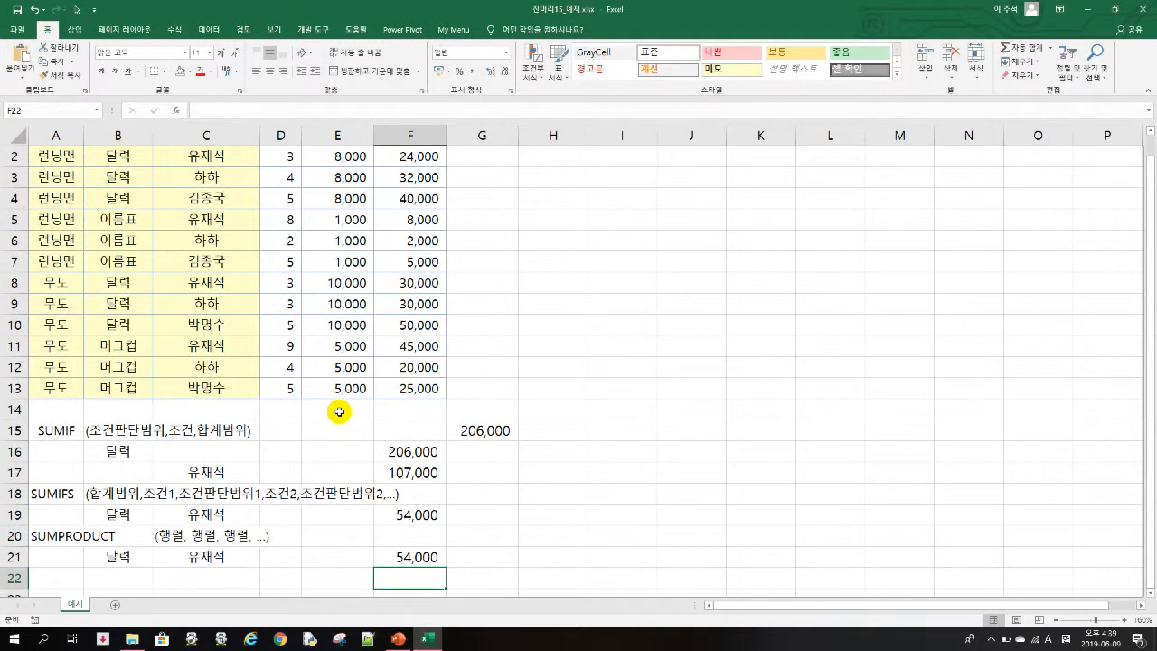
{"action": "key", "text": "Up"}
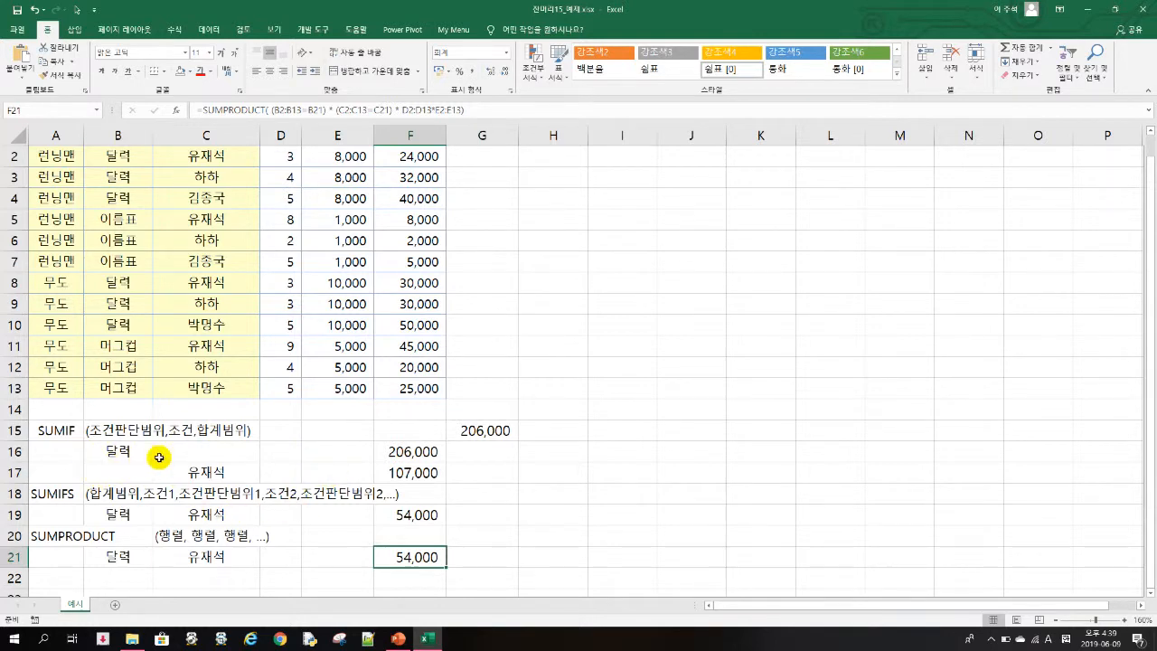
- Review the SUMIF, SUMIFS and SUMPRODUCT labels in column A, and switch to PowerPoint to show the pivot table slide 3
{"action": "scroll", "coordinate": [292, 472], "scroll_direction": "up", "scroll_amount": 1}
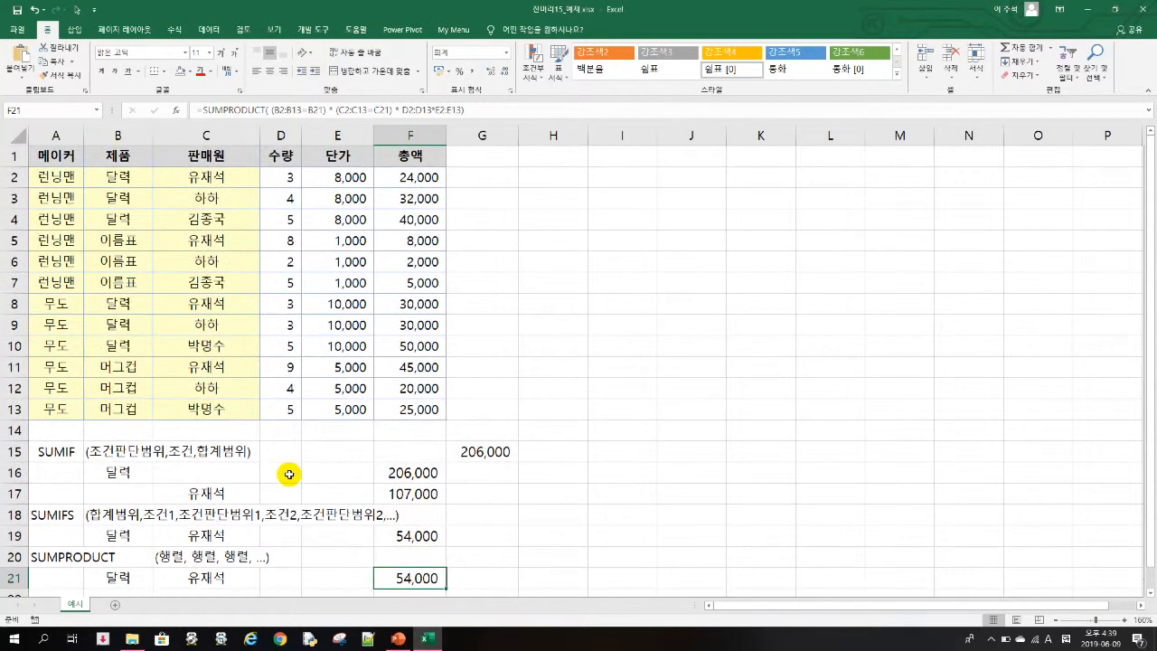
{"action": "left_click", "coordinate": [74, 450]}
{"action": "left_click", "coordinate": [66, 514]}
{"action": "left_click", "coordinate": [56, 555]}
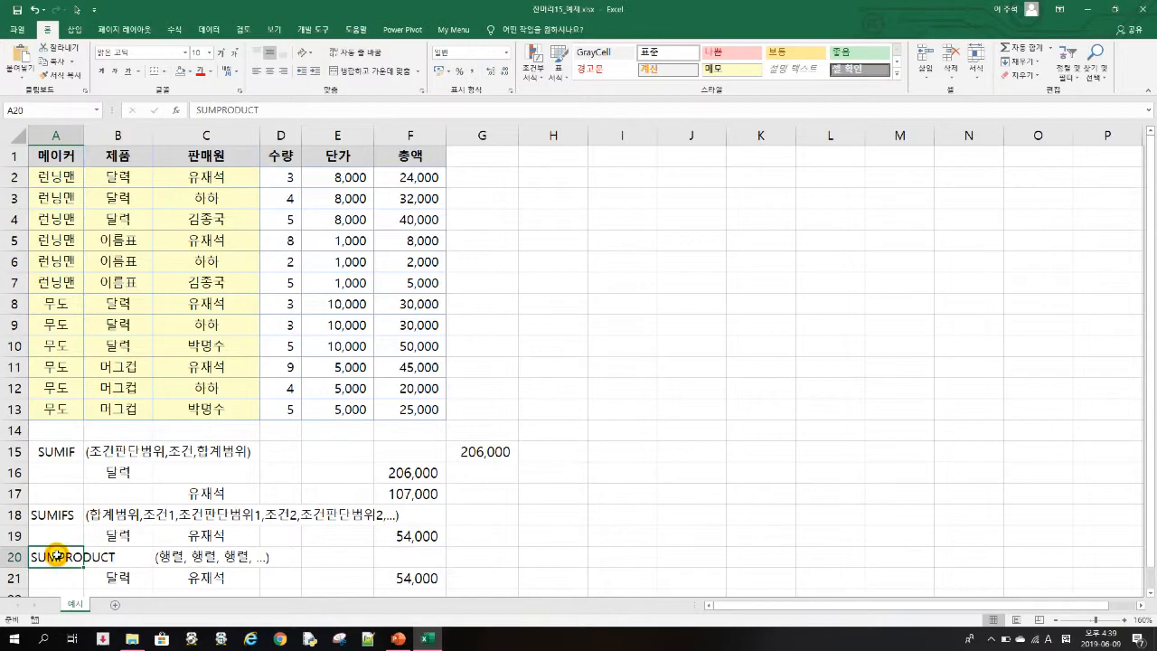
{"action": "left_click", "coordinate": [397, 640]}
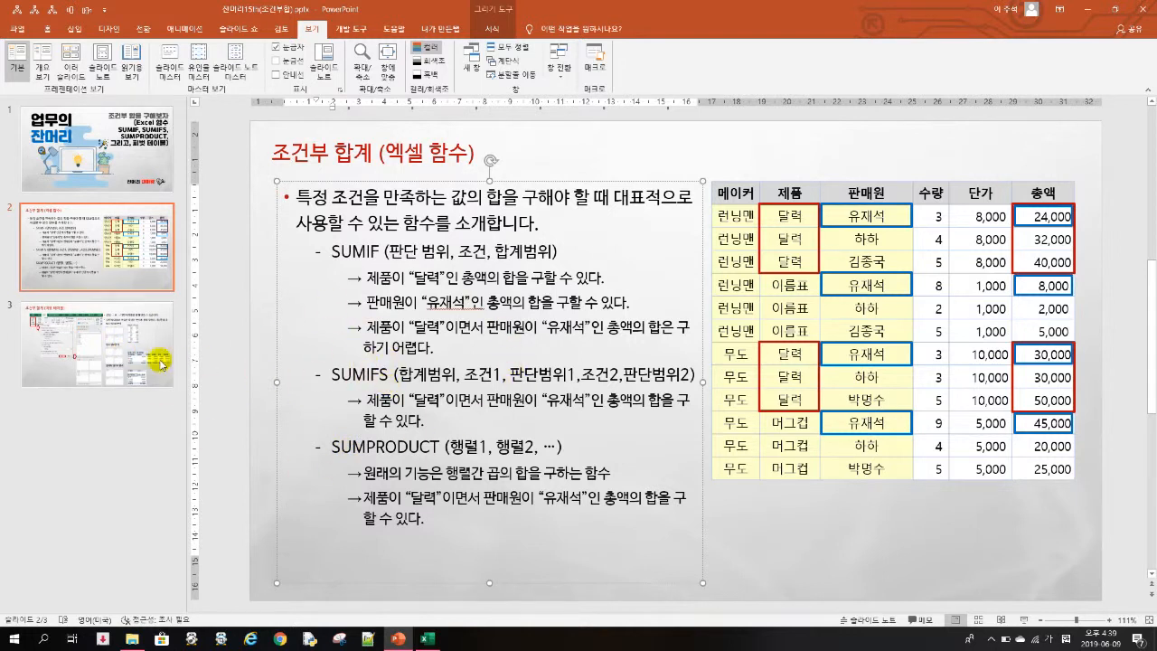
{"action": "left_click", "coordinate": [110, 365]}
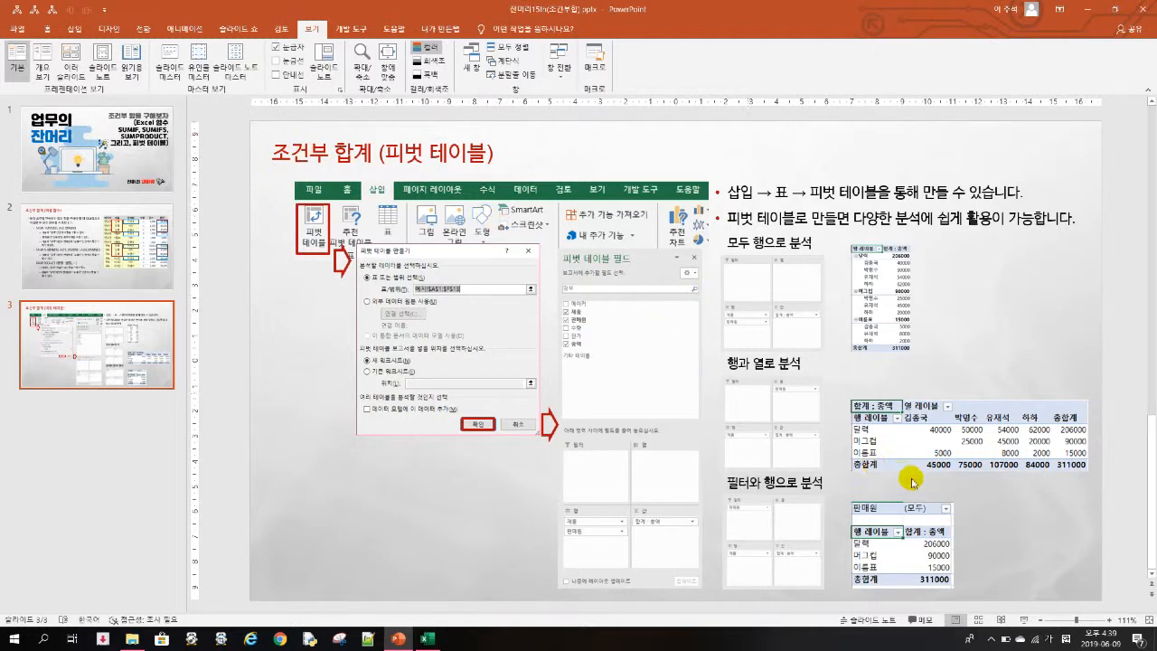
- Switch back to Excel and create a pivot table from the sales table A1:F13 on a new worksheet
{"action": "left_click", "coordinate": [428, 640]}
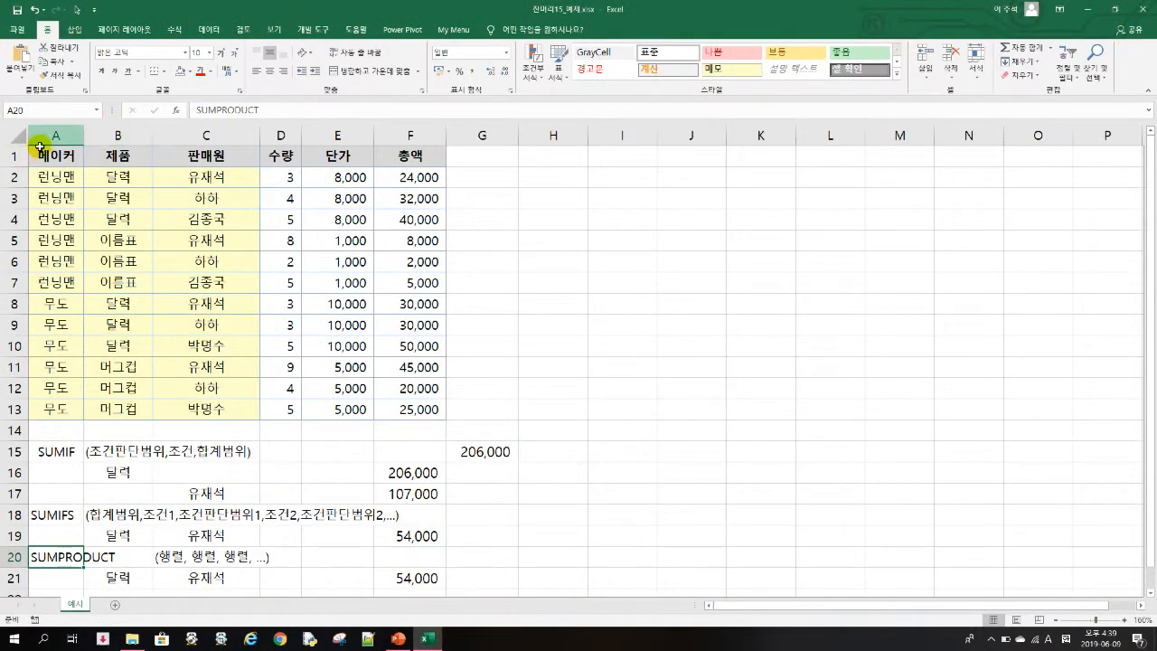
{"action": "left_click", "coordinate": [257, 280]}
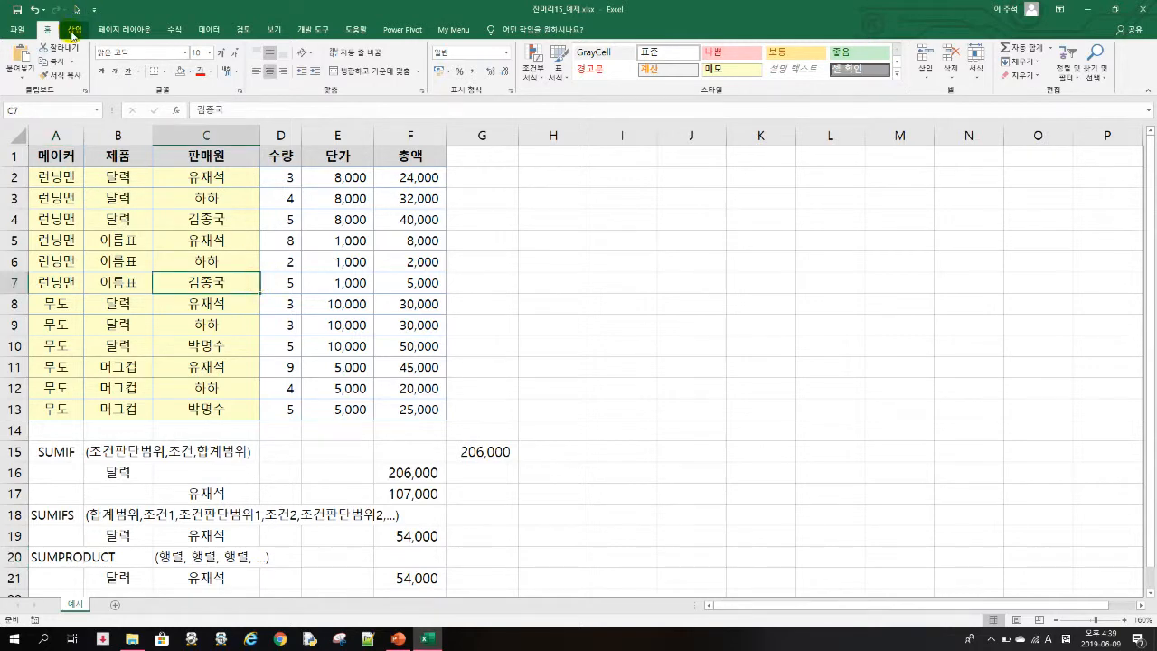
{"action": "left_click", "coordinate": [72, 32]}
{"action": "left_click", "coordinate": [18, 59]}
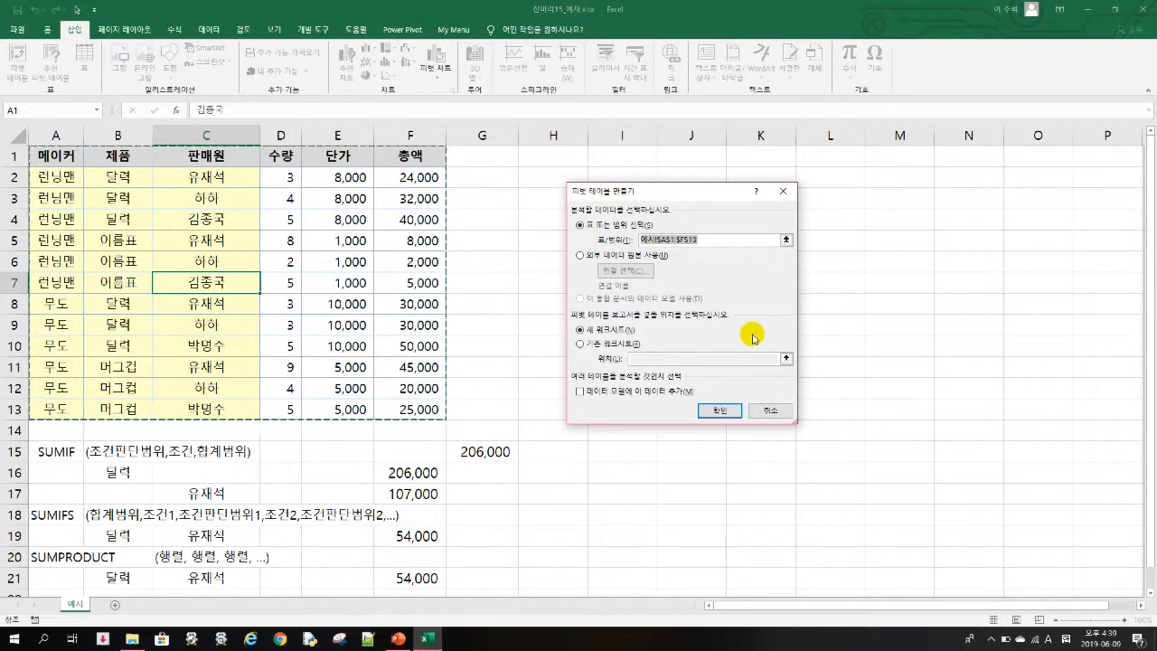
{"action": "left_click", "coordinate": [728, 409]}
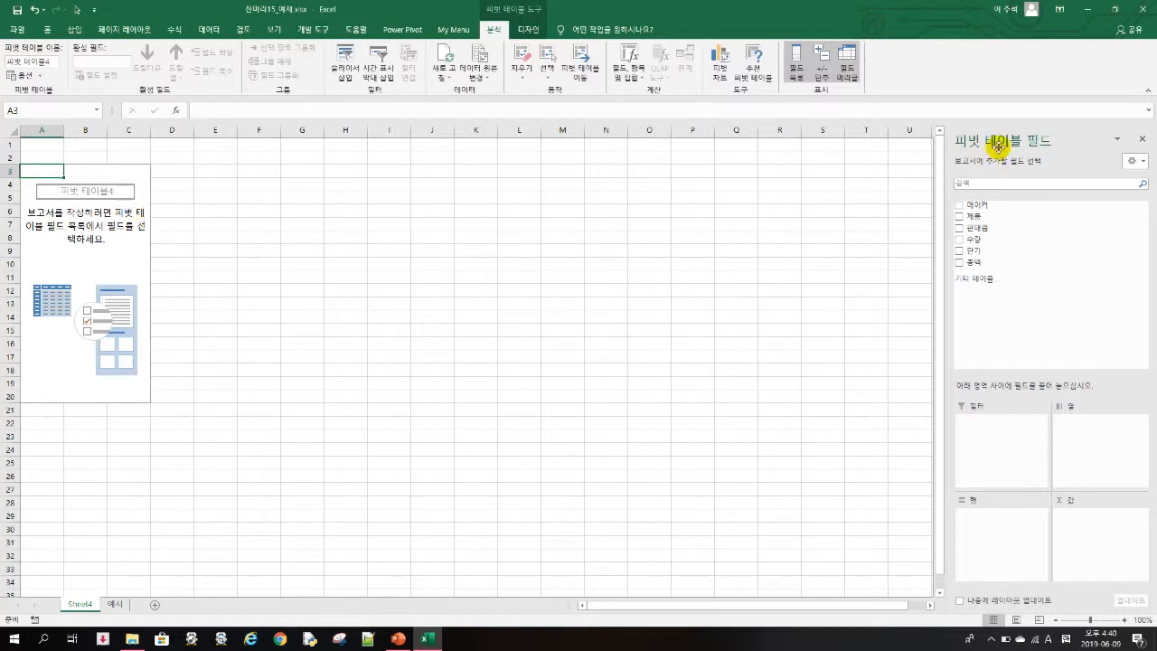
- Check the 메이커, 제품 and 판매원 column headers of the source table on the 예시 sheet
{"action": "left_click", "coordinate": [116, 604]}
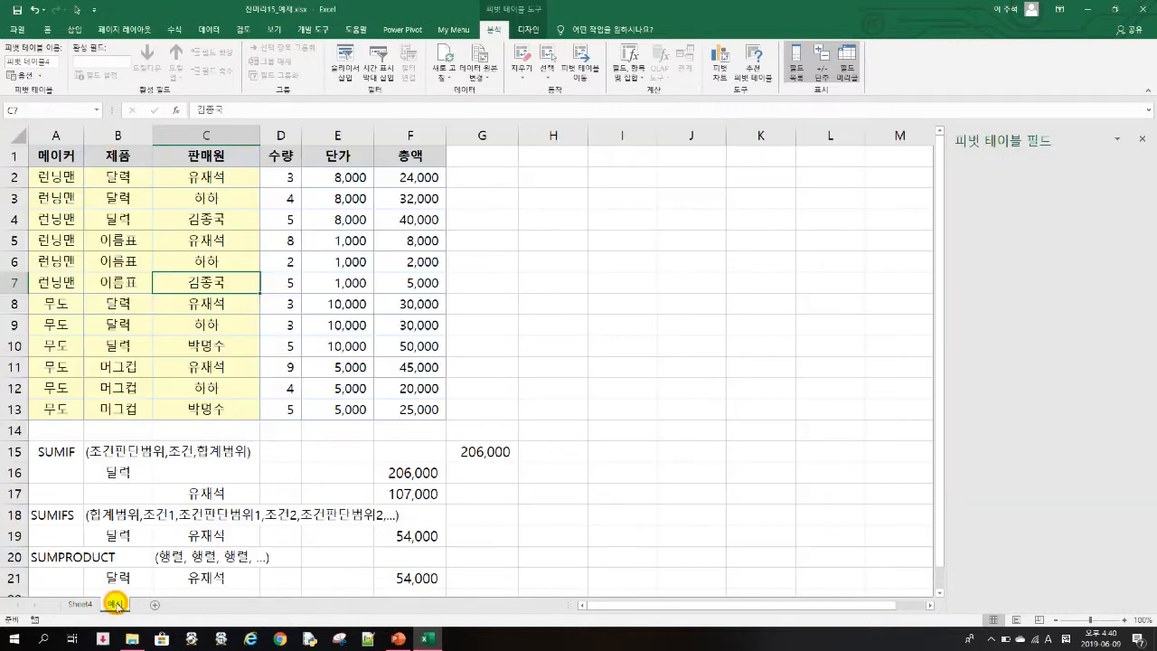
{"action": "left_click", "coordinate": [52, 157]}
{"action": "left_click", "coordinate": [106, 161]}
{"action": "left_click", "coordinate": [207, 156]}
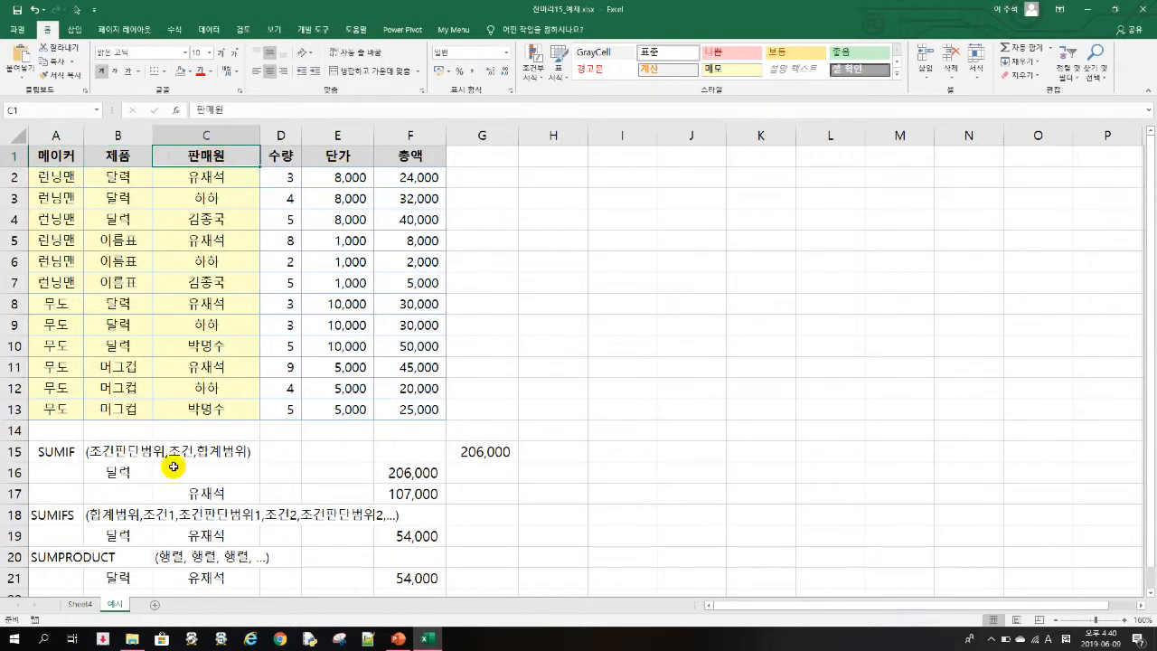
- On Sheet4, add 제품 and 판매원 as row fields and 총액 as the summed value of the pivot table
{"action": "left_click", "coordinate": [80, 604]}
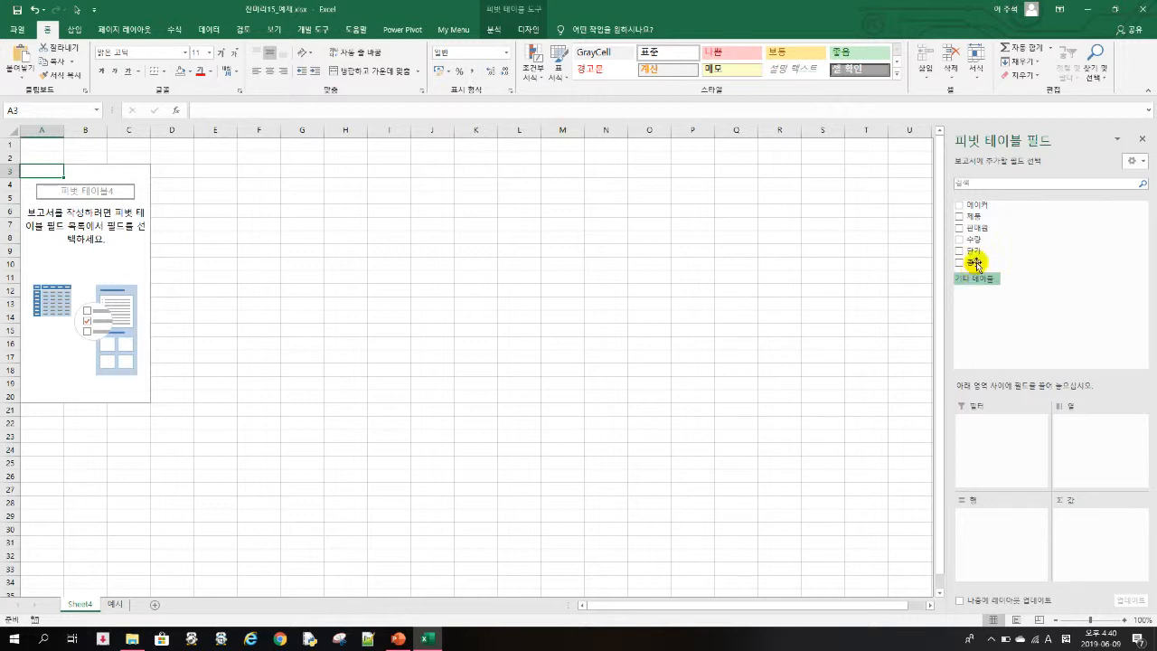
{"action": "left_click", "coordinate": [960, 218]}
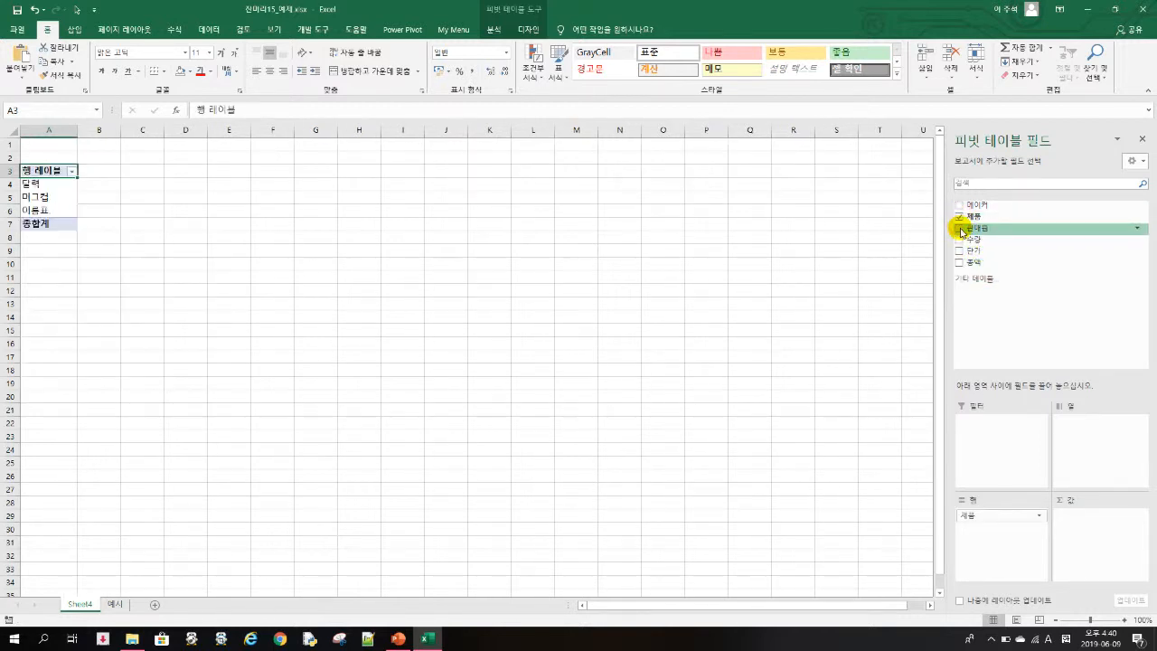
{"action": "left_click", "coordinate": [959, 228]}
{"action": "left_click", "coordinate": [959, 262]}
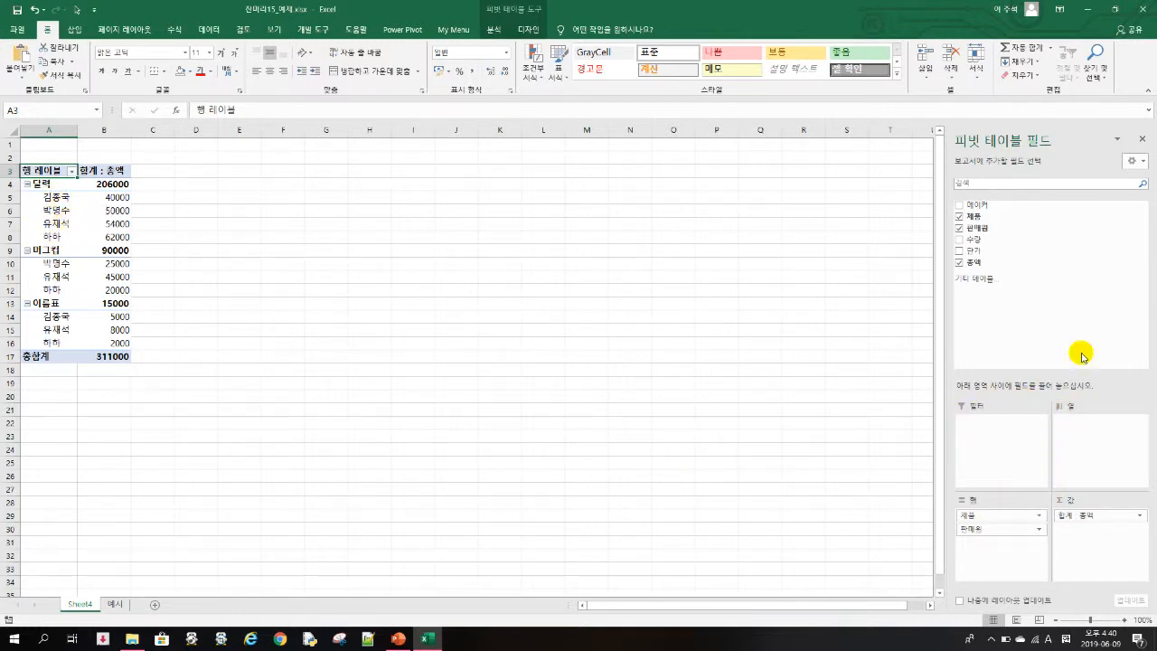
- Move the pivot table's 판매원 field from rows to columns, and from there to the report filter
{"action": "left_click_drag", "start_coordinate": [991, 534], "coordinate": [1097, 445]}
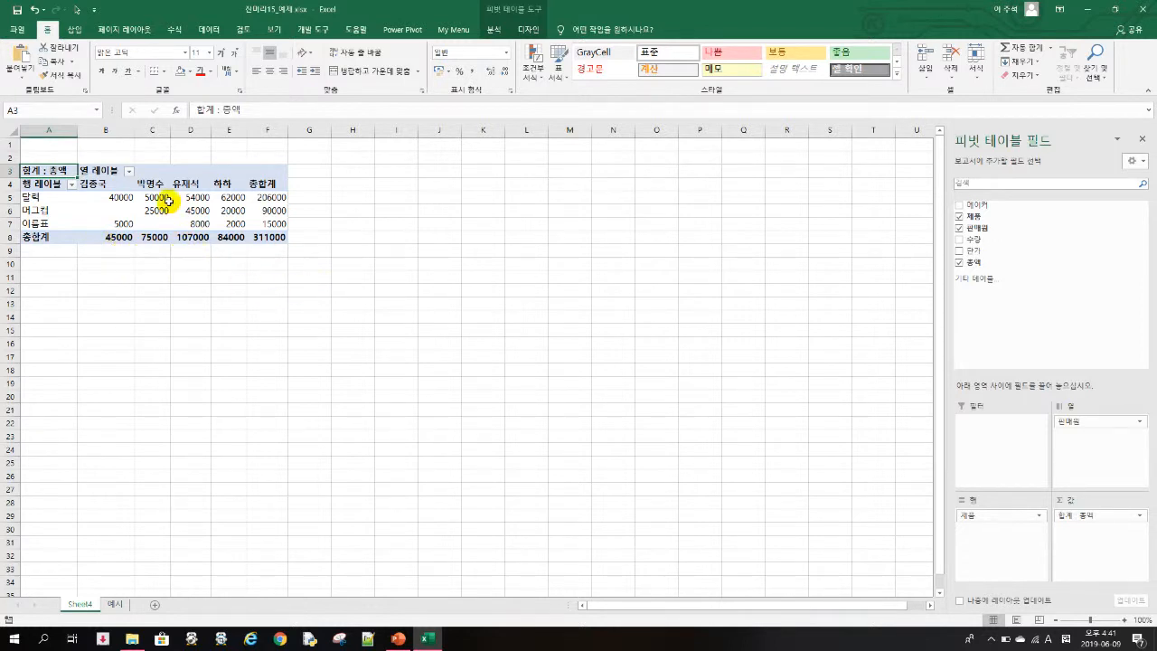
{"action": "left_click_drag", "start_coordinate": [1092, 423], "coordinate": [997, 429]}
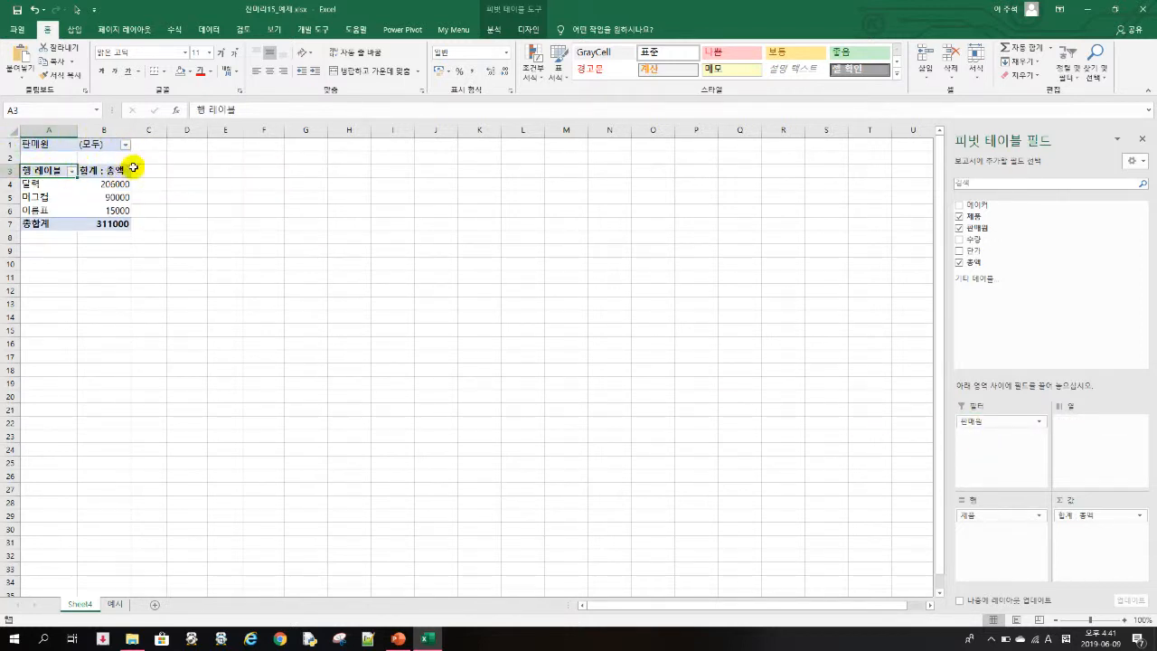
- Filter the pivot table to the seller named in C21 of the 예시 sheet, and inspect the product rows and the 달력 total
{"action": "left_click", "coordinate": [125, 145]}
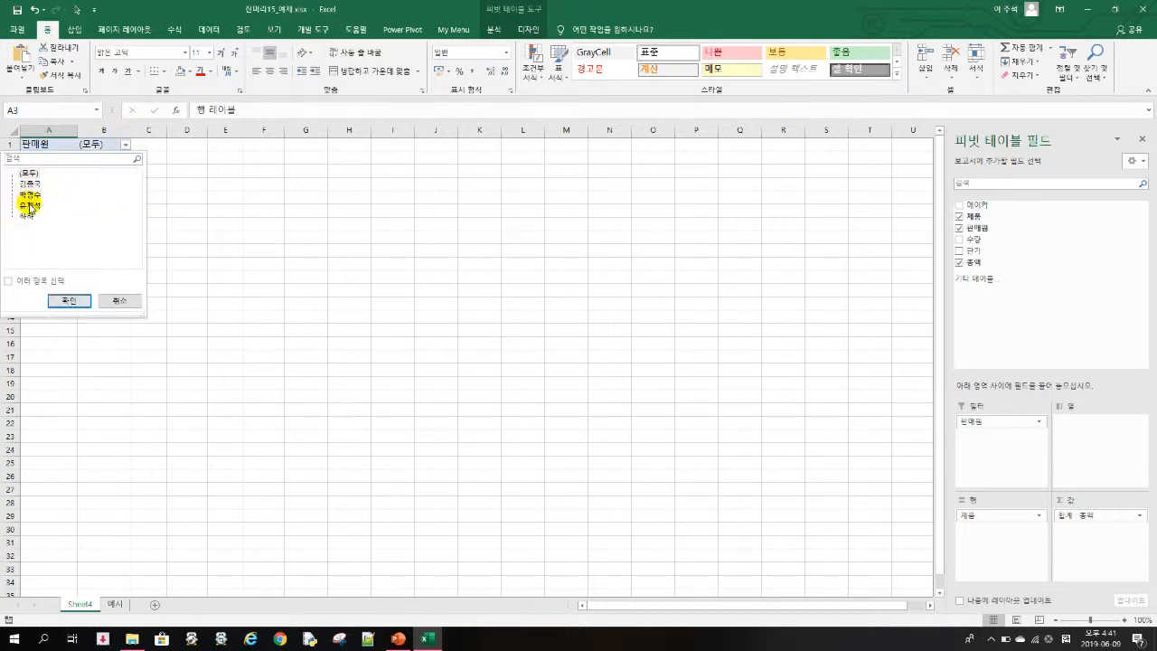
{"action": "left_click", "coordinate": [87, 302]}
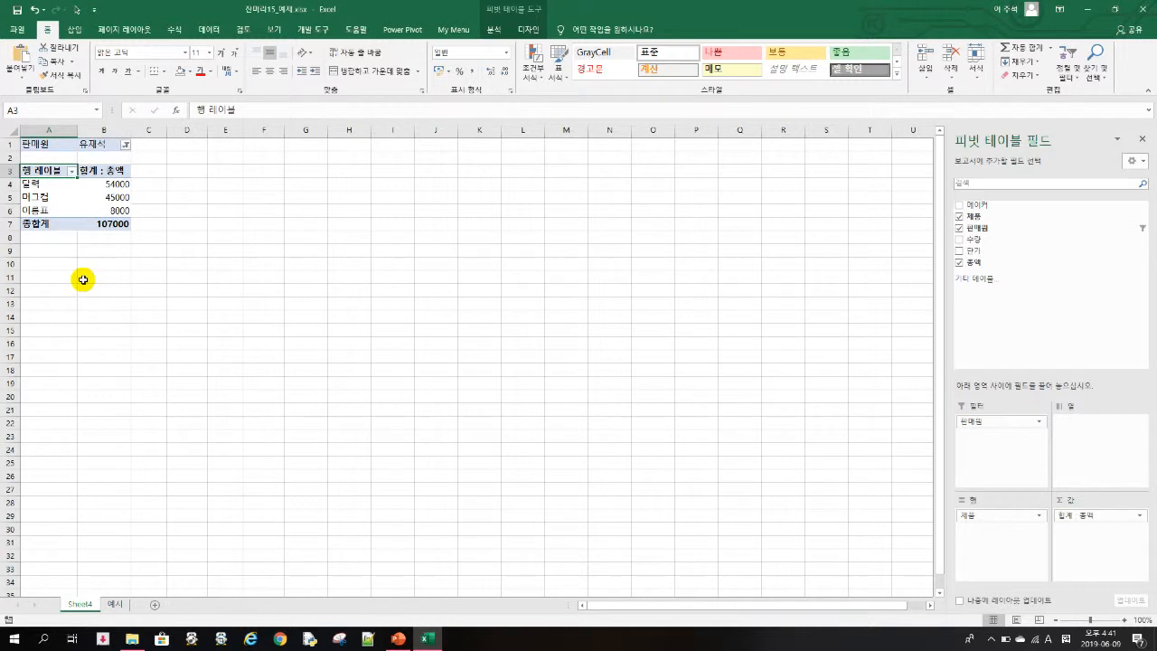
{"action": "left_click", "coordinate": [43, 184]}
{"action": "left_click", "coordinate": [36, 197]}
{"action": "left_click", "coordinate": [34, 210]}
{"action": "left_click", "coordinate": [126, 183]}
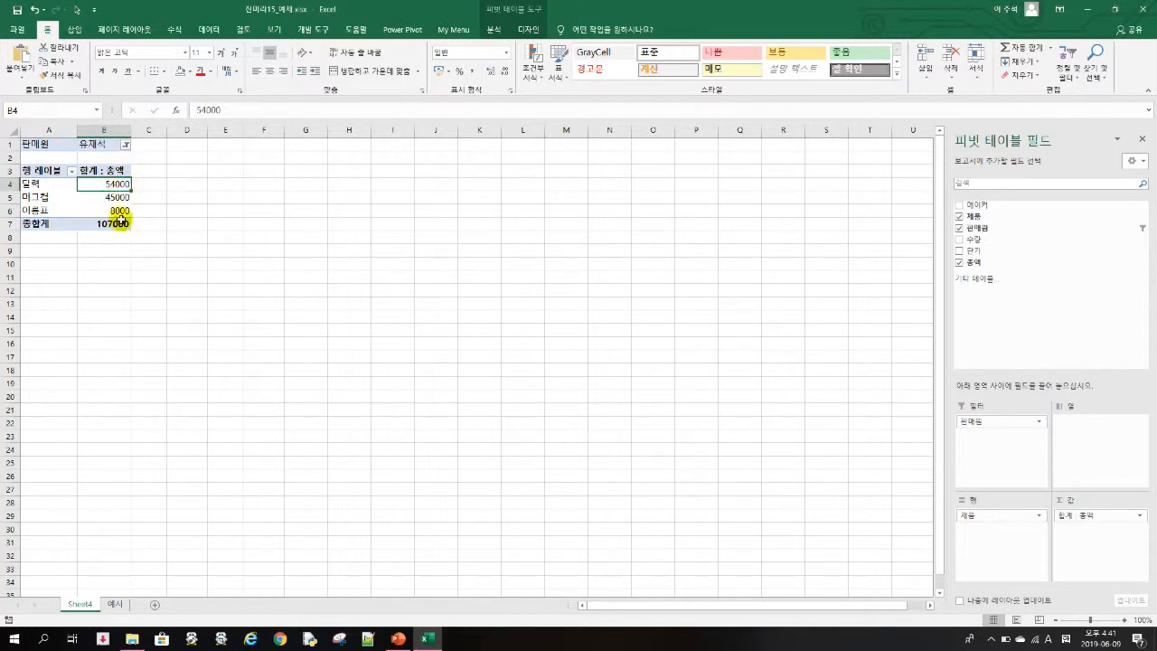
- Switch to PowerPoint and return to the title slide of the presentation
{"action": "left_click", "coordinate": [397, 639]}
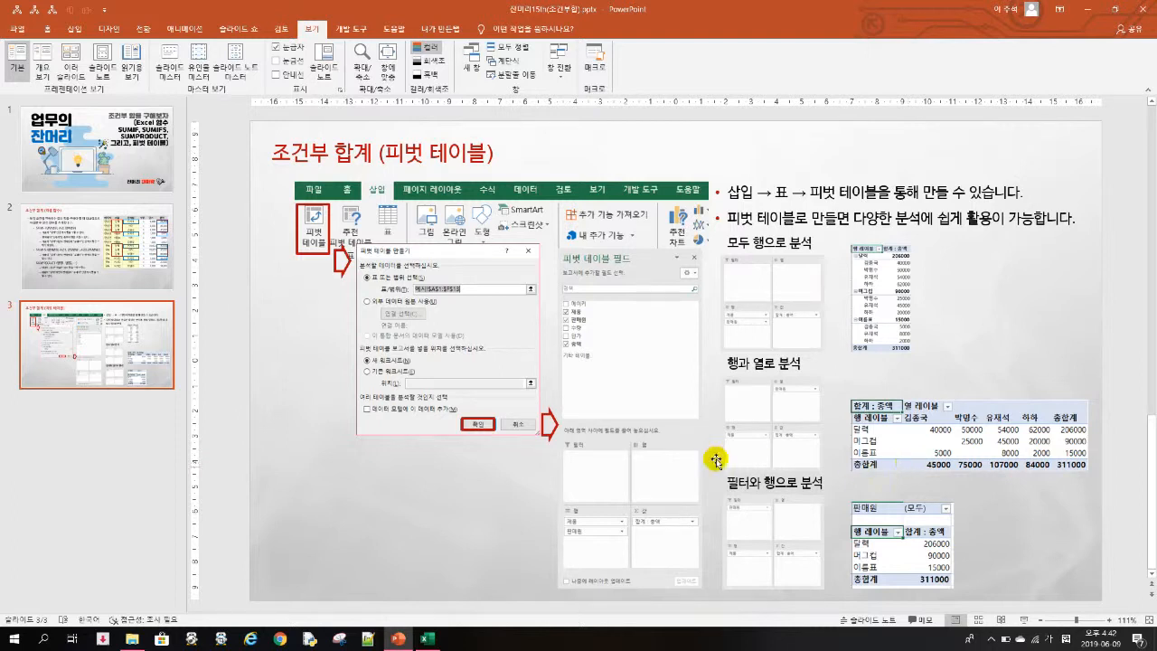
{"action": "left_click", "coordinate": [99, 118]}
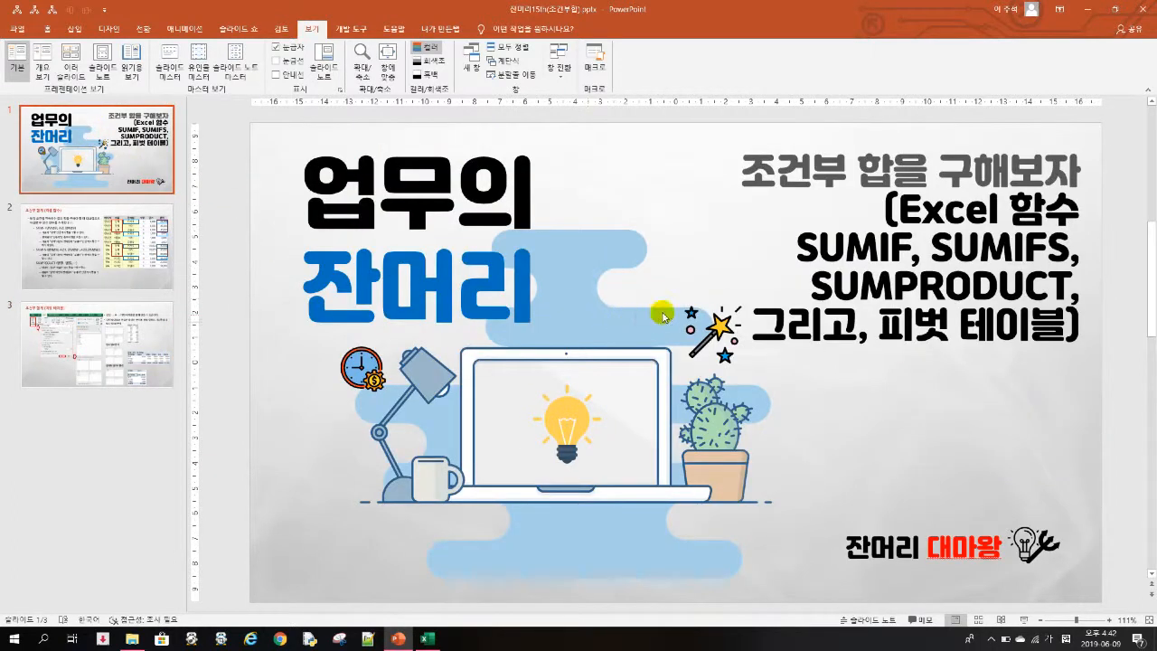